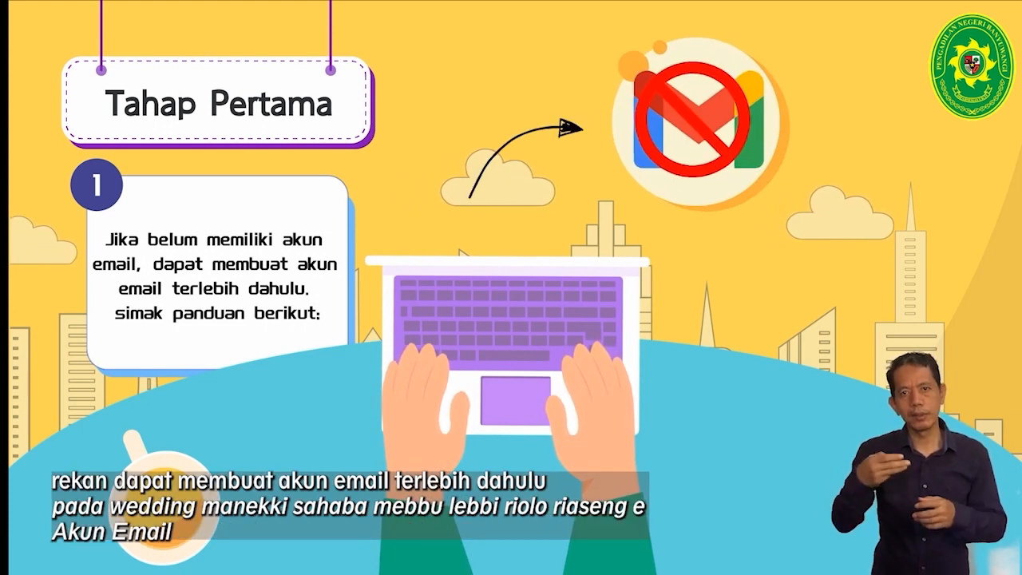
- Open the Windows Start menu to find Google Chrome
click(32, 566)
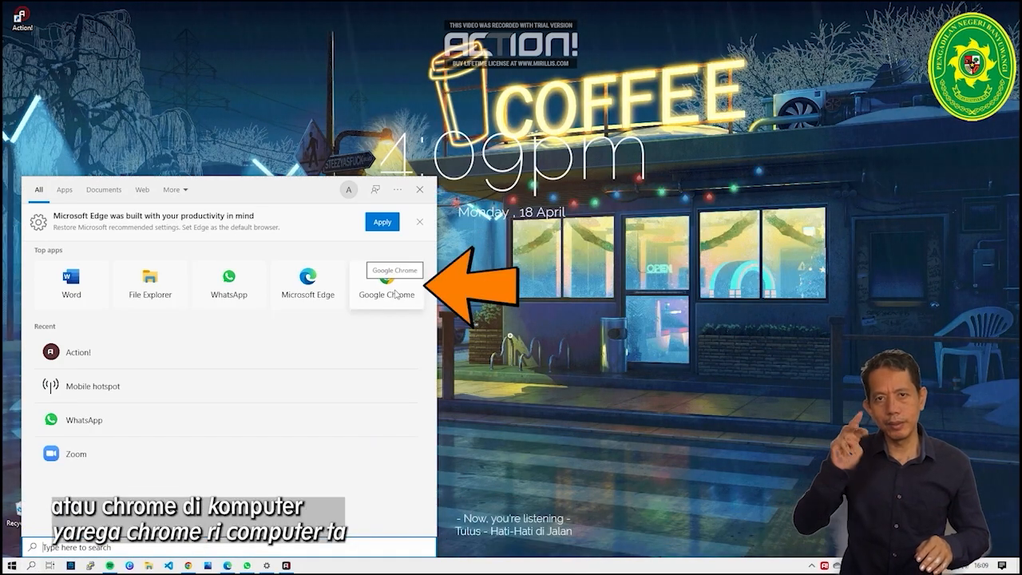
- Launch Google Chrome and load accounts.google.com/signup
click(389, 284)
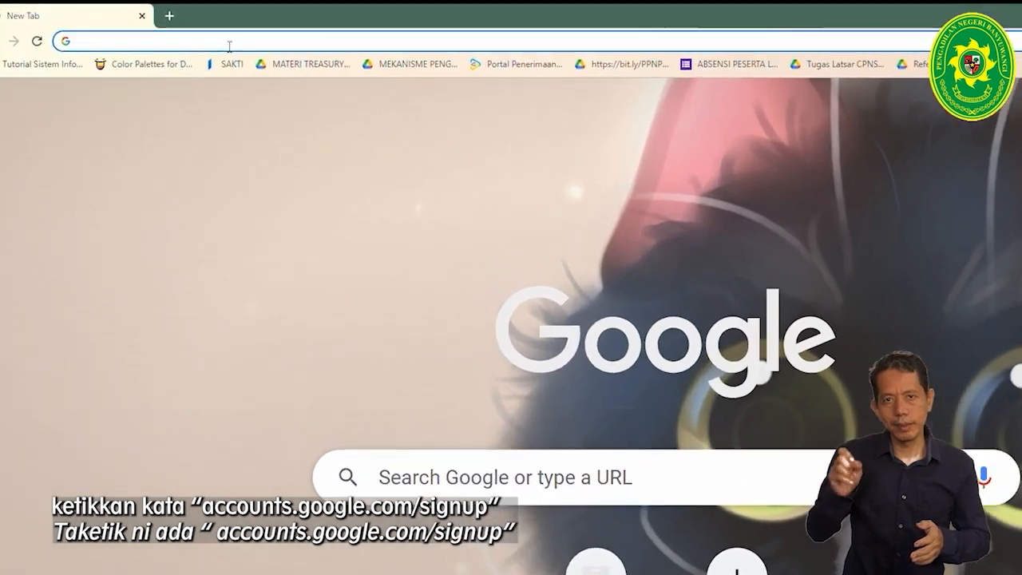
text(acc)
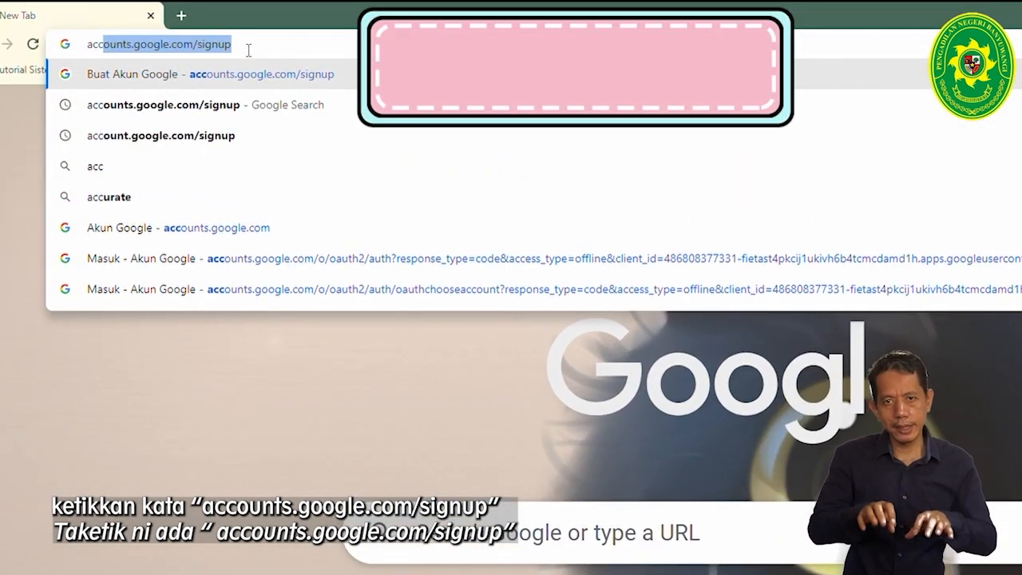
text(ounts)
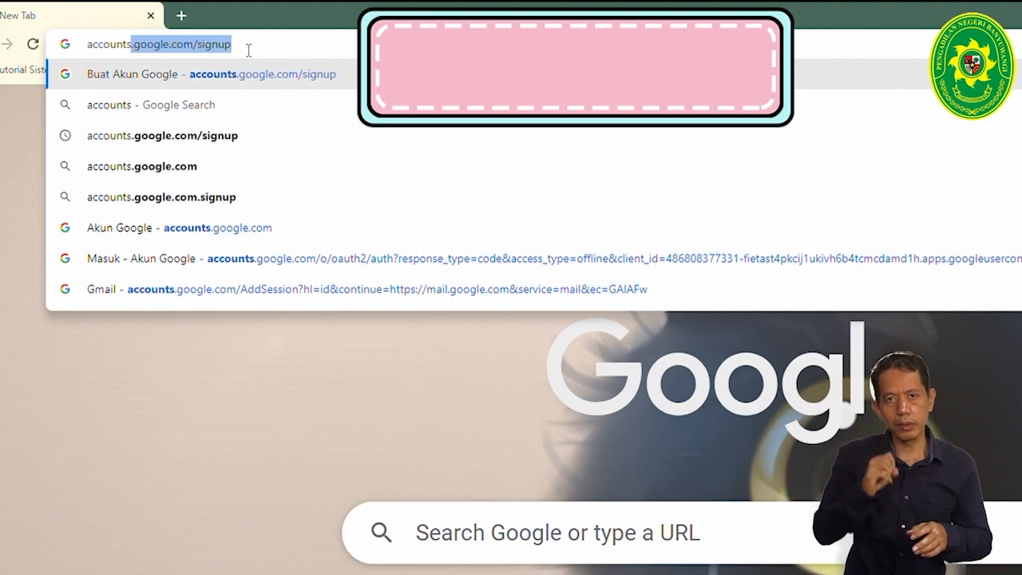
text(.googl)
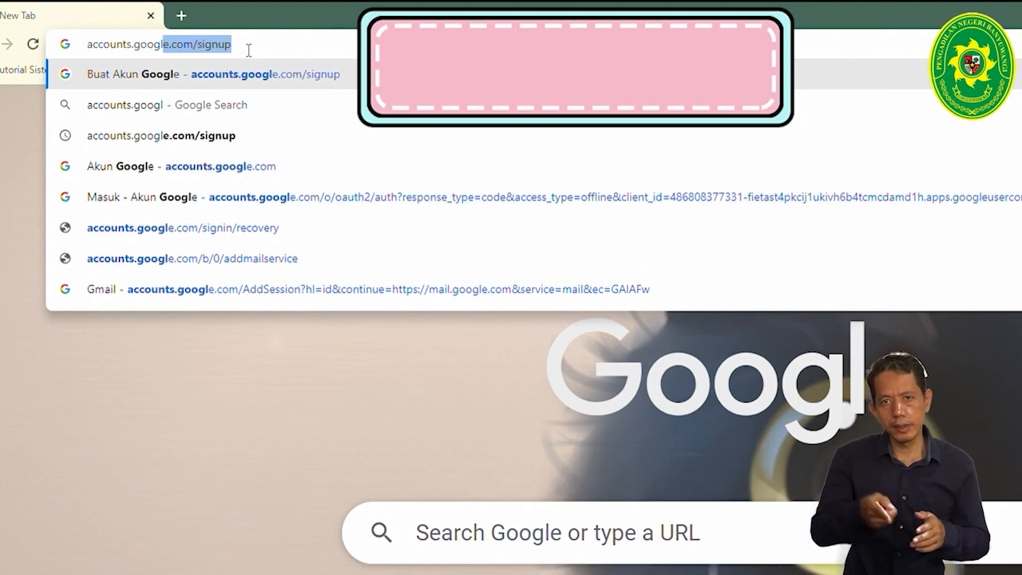
text(e.)
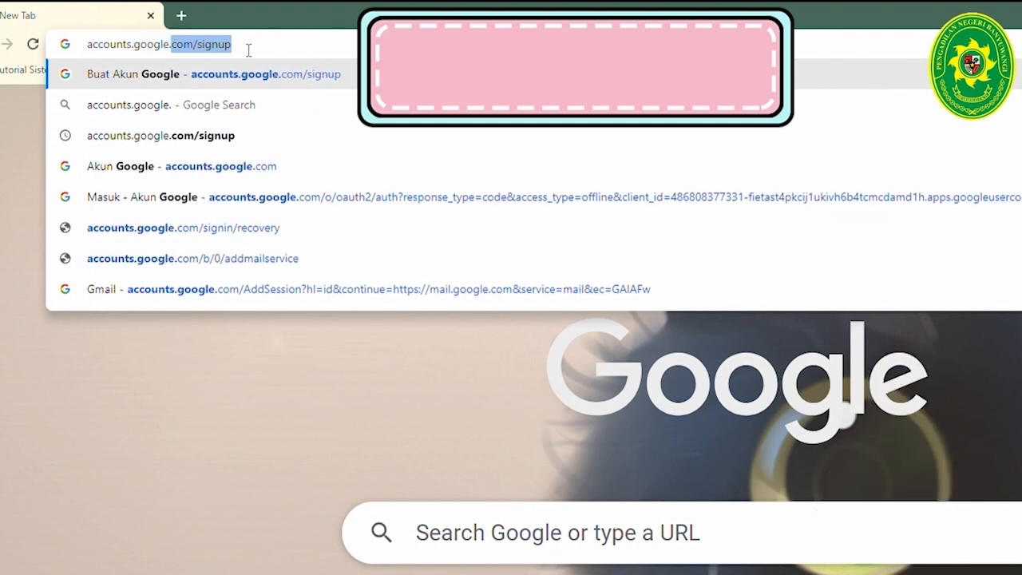
text(com/)
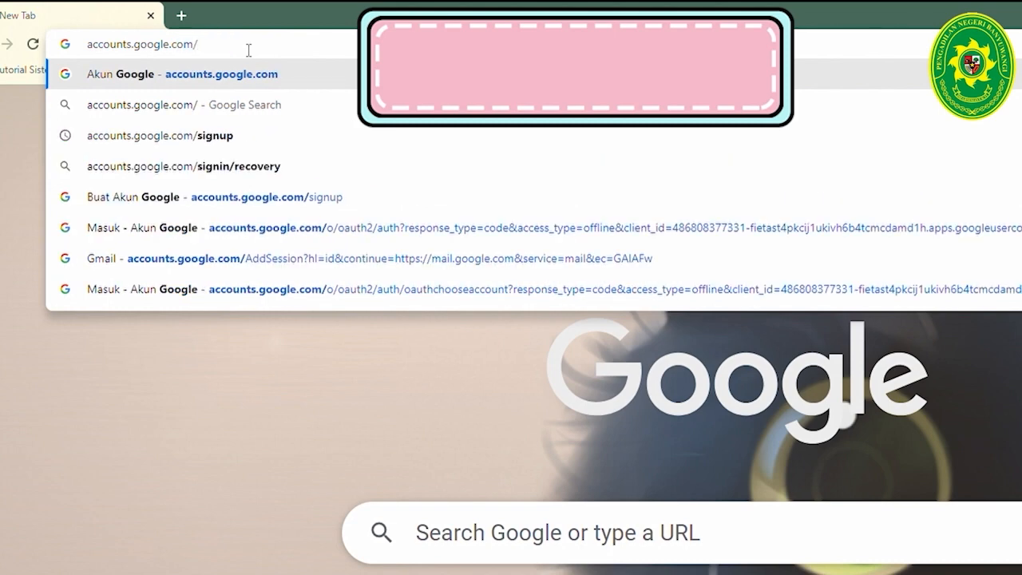
text(signu)
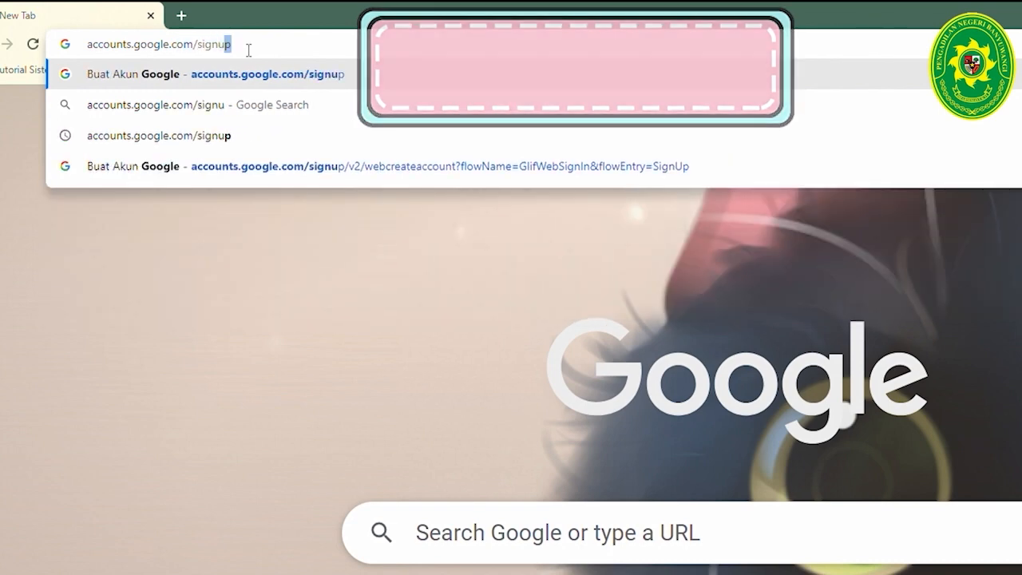
text(p)
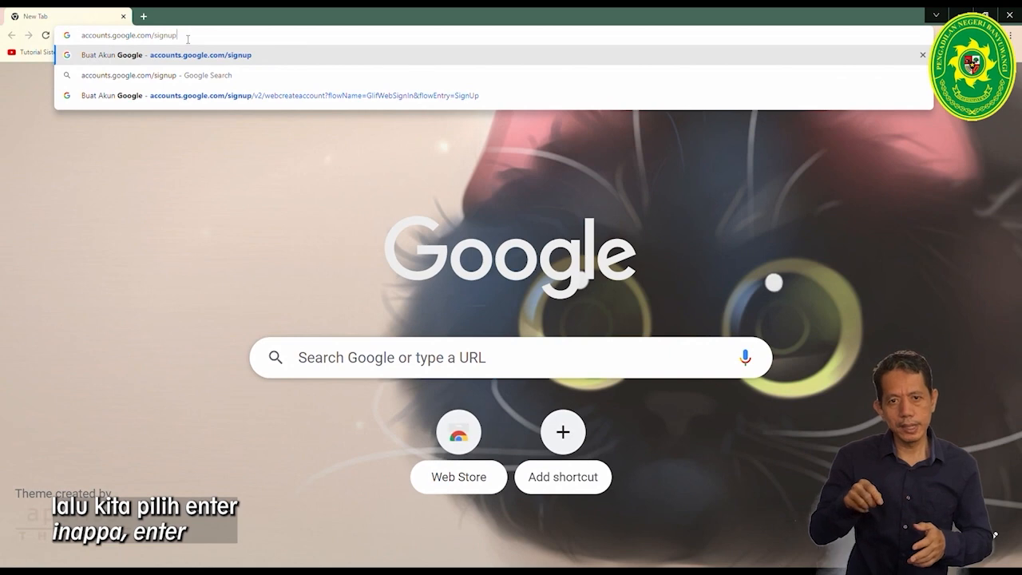
key(Return)
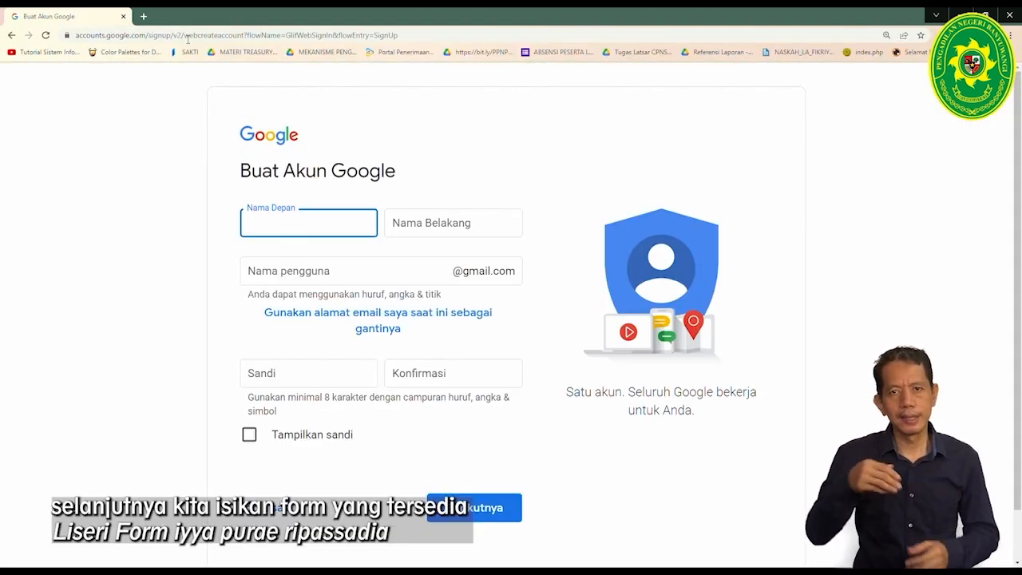
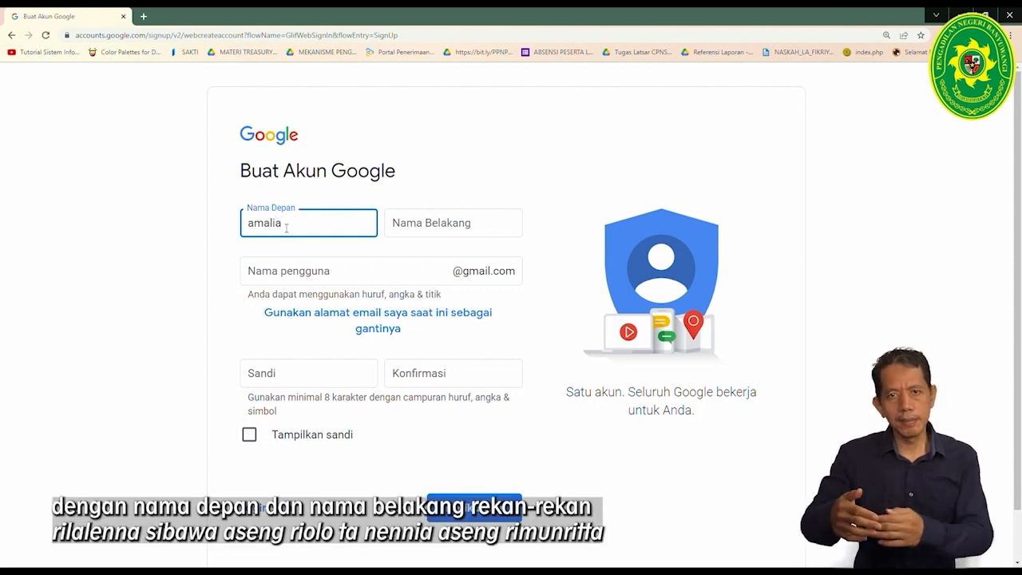
- Enter the first and last name, and replace the suggested username with a custom Gmail username
click(452, 231)
text(i)
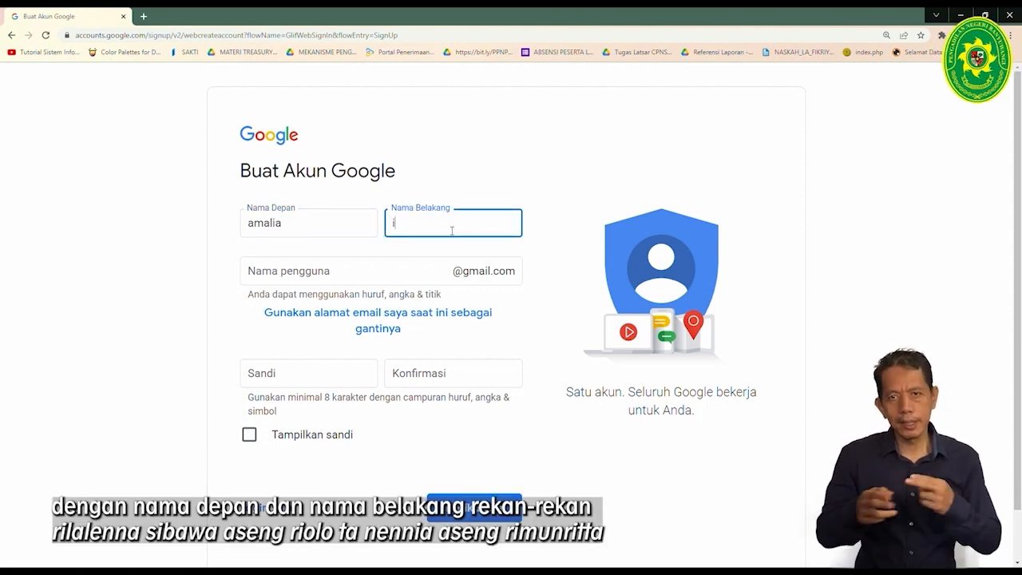
text(ntan)
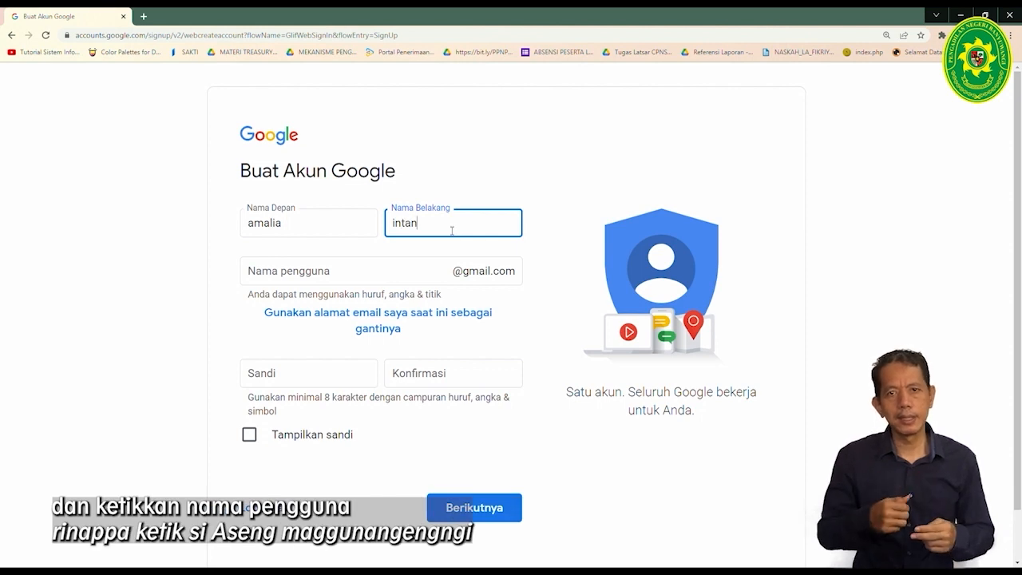
click(421, 280)
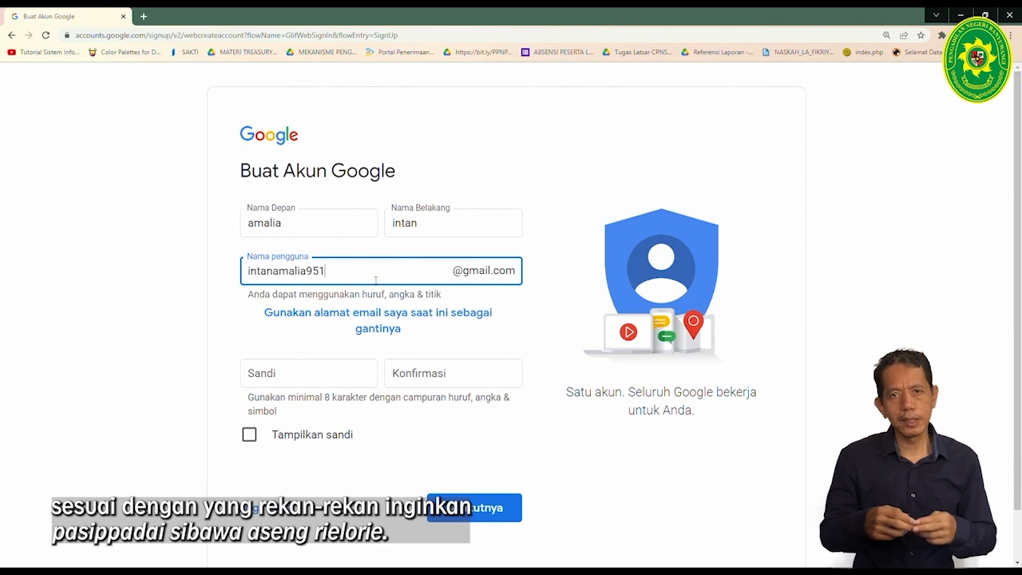
key(BackSpace)
key(BackSpace)
key(BackSpace)
key(BackSpace)
key(BackSpace)
key(BackSpace)
key(BackSpace)
key(BackSpace)
key(BackSpace)
key(BackSpace)
key(BackSpace)
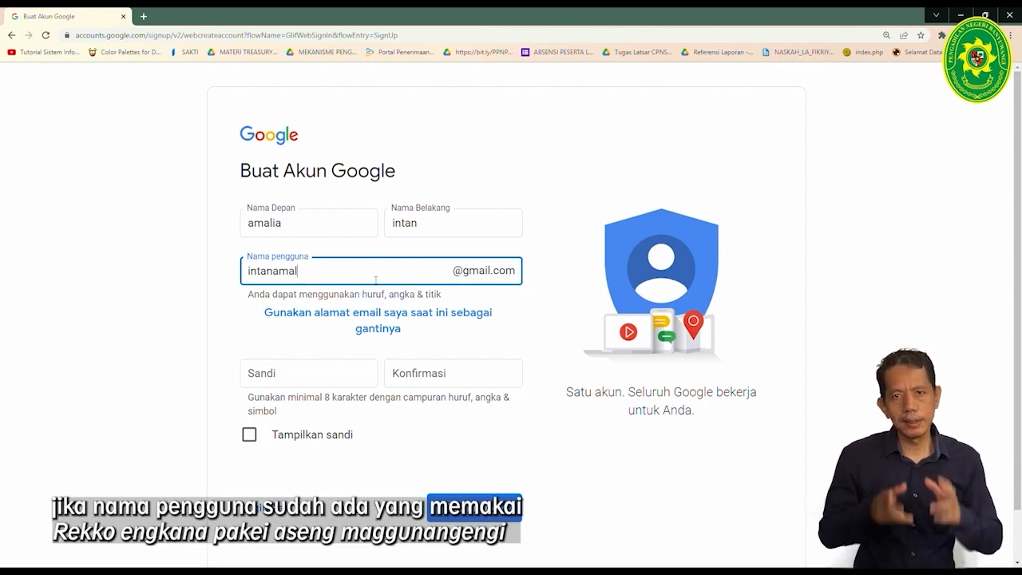
key(BackSpace)
key(BackSpace)
key(BackSpace)
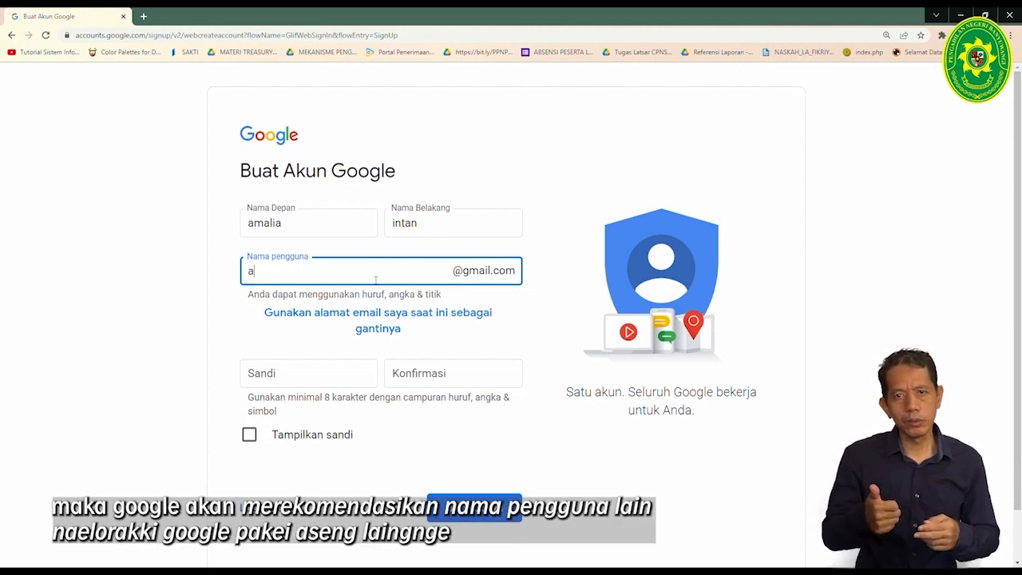
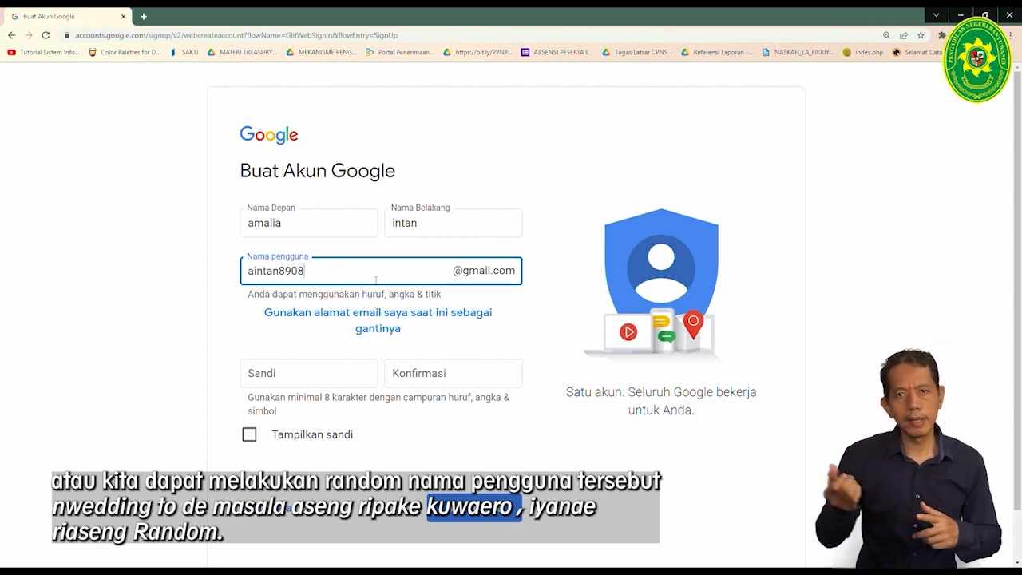
- Enter the account password in Sandi and Konfirmasi, briefly showing then hiding it
click(353, 385)
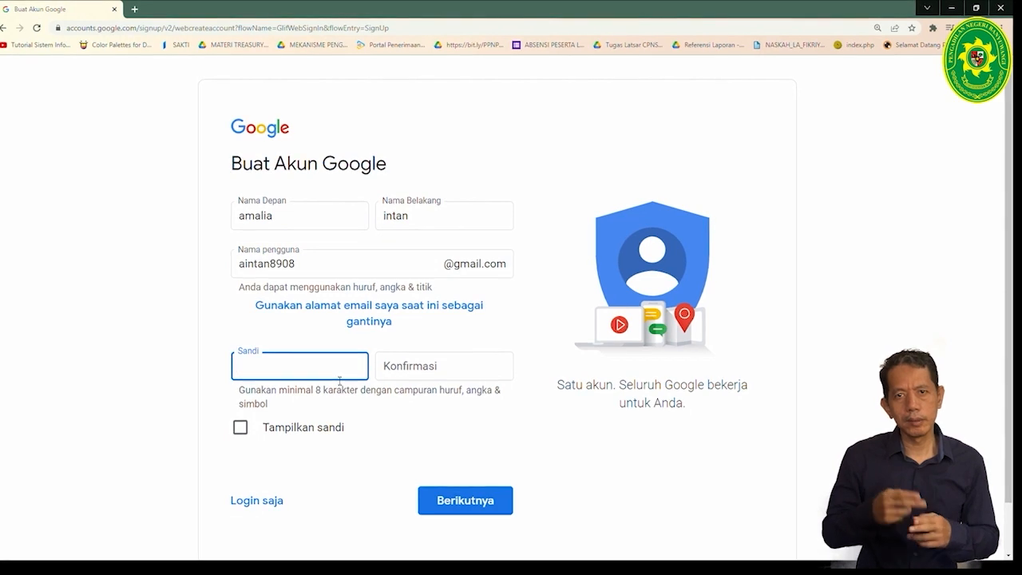
text(••••)
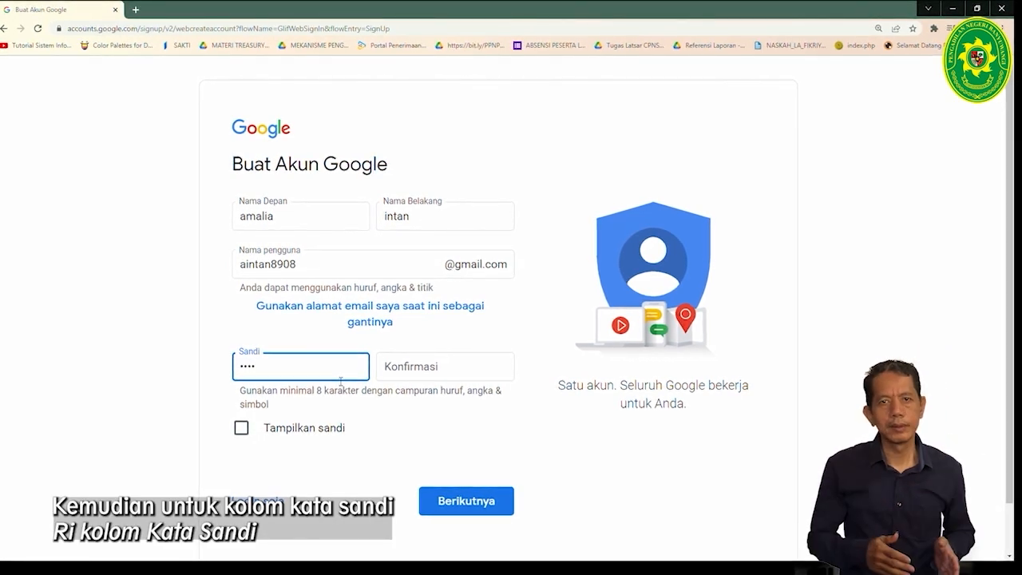
text(•••••)
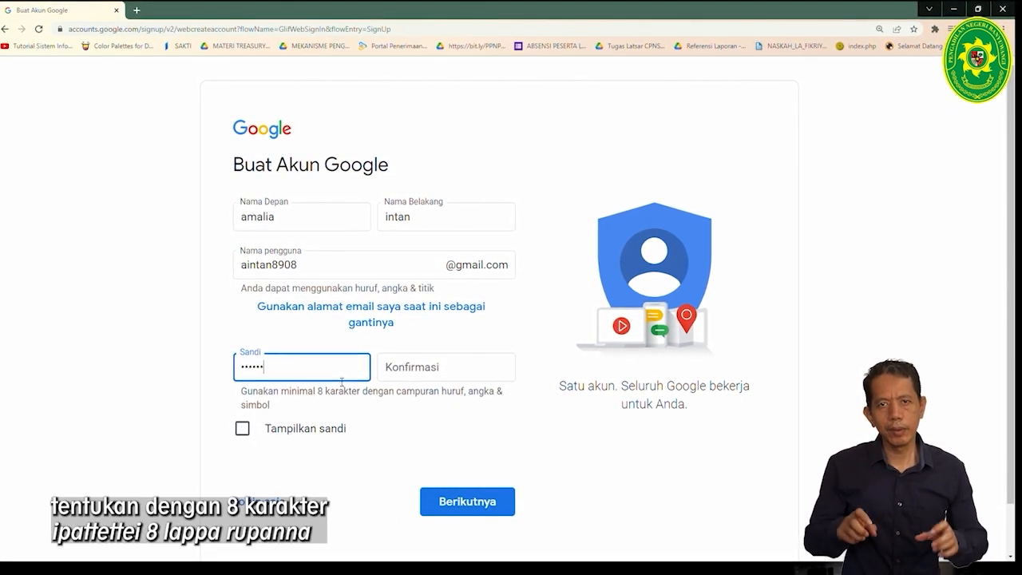
text(•)
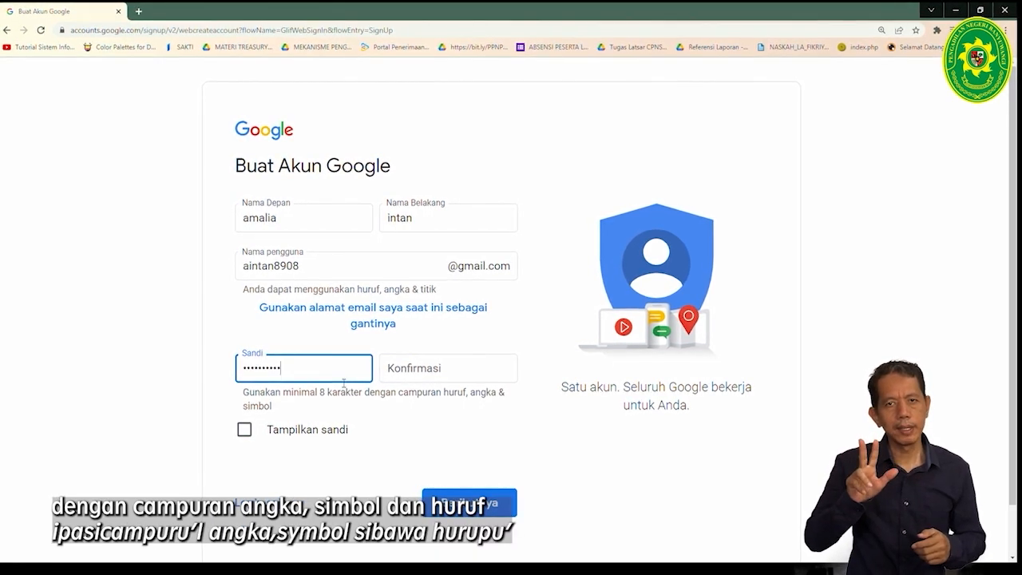
text(•)
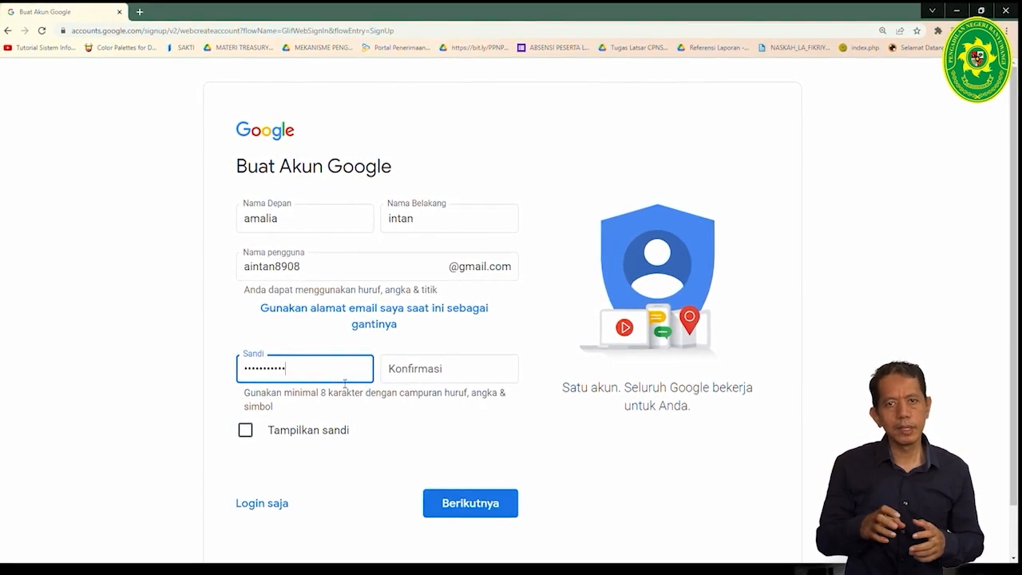
text(•••••)
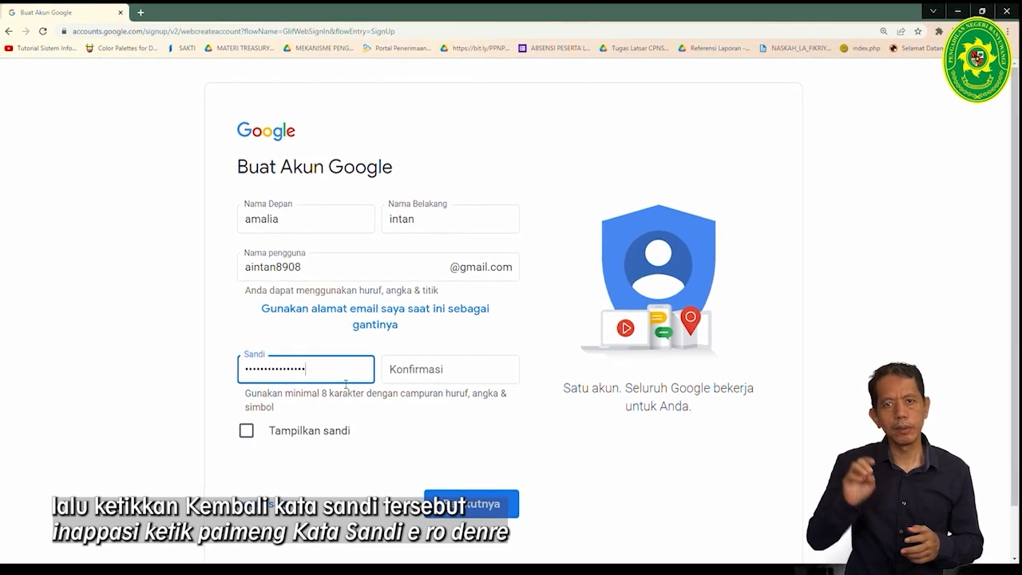
click(409, 383)
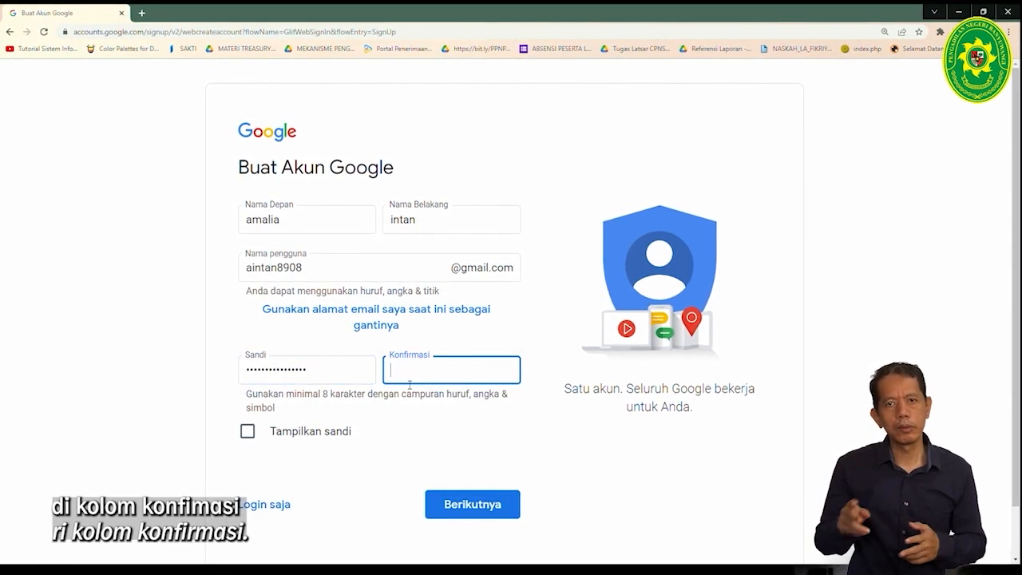
text(•••••)
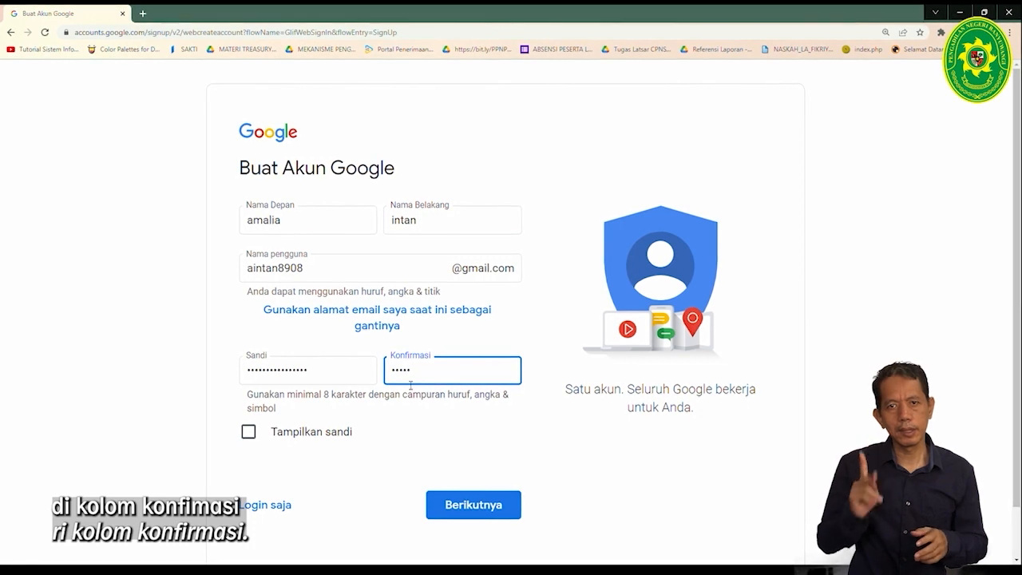
text(••••••)
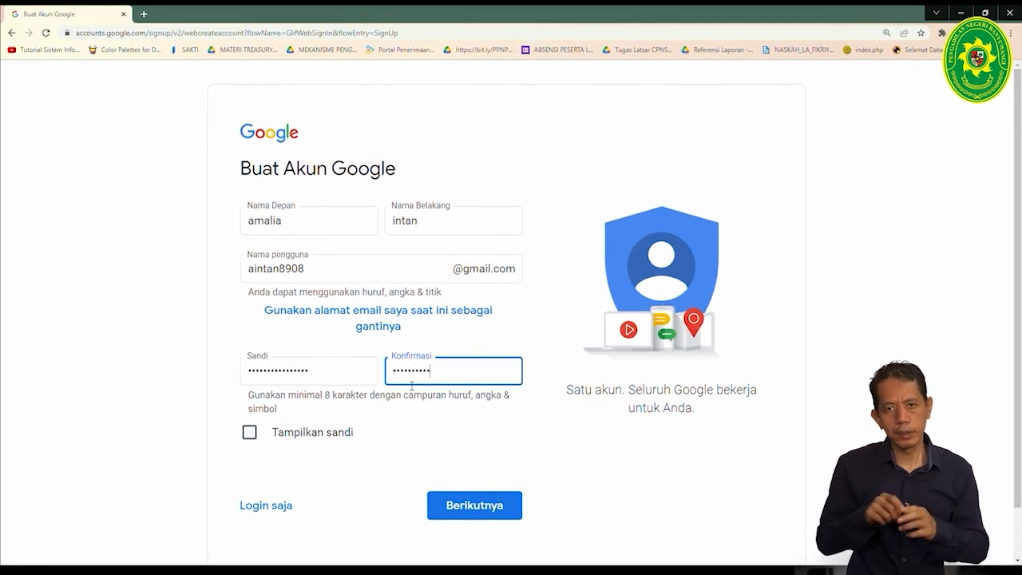
text(•••••)
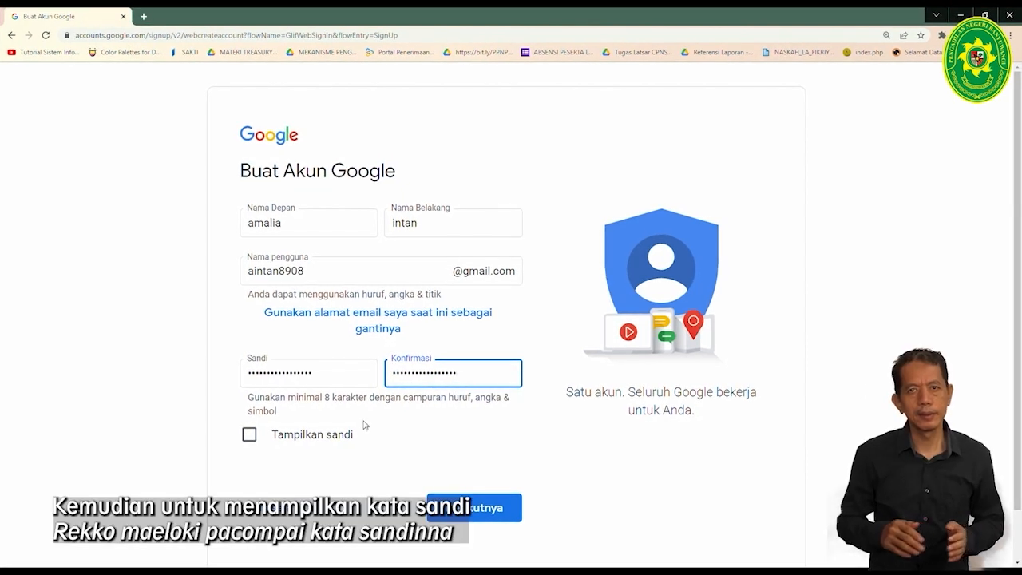
click(250, 436)
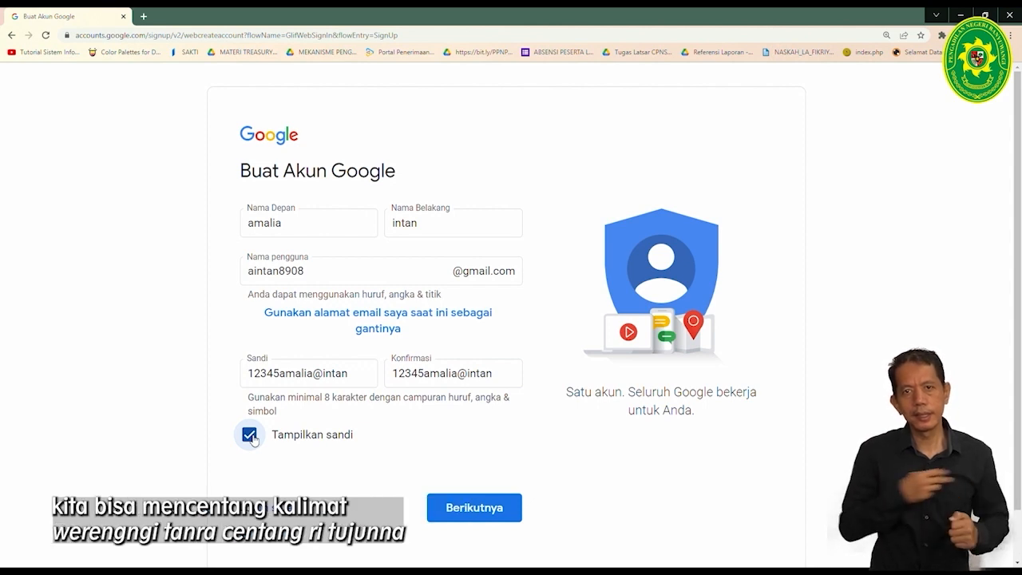
click(250, 436)
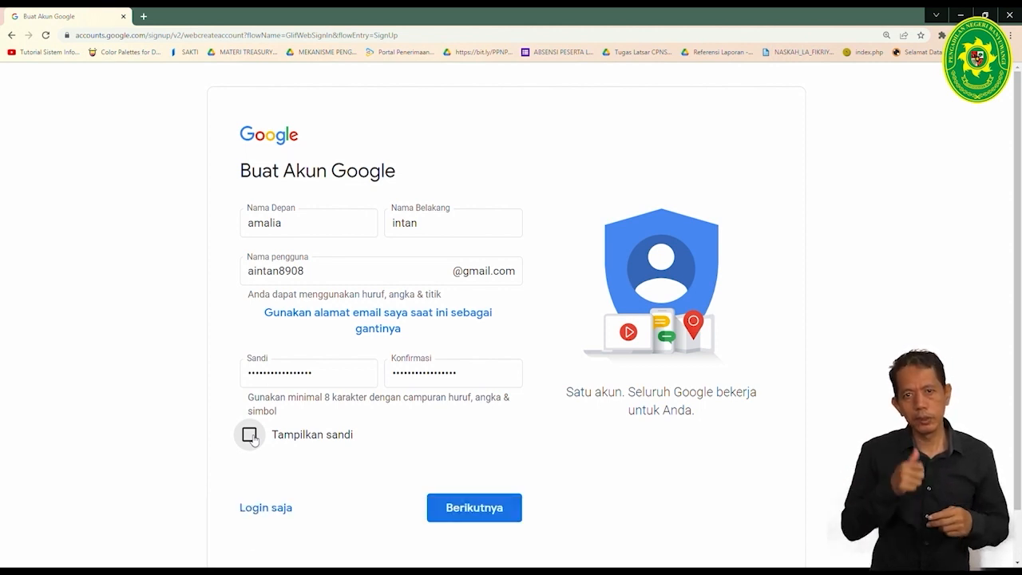
- Submit the account details and enter the phone number to receive an SMS code
click(489, 515)
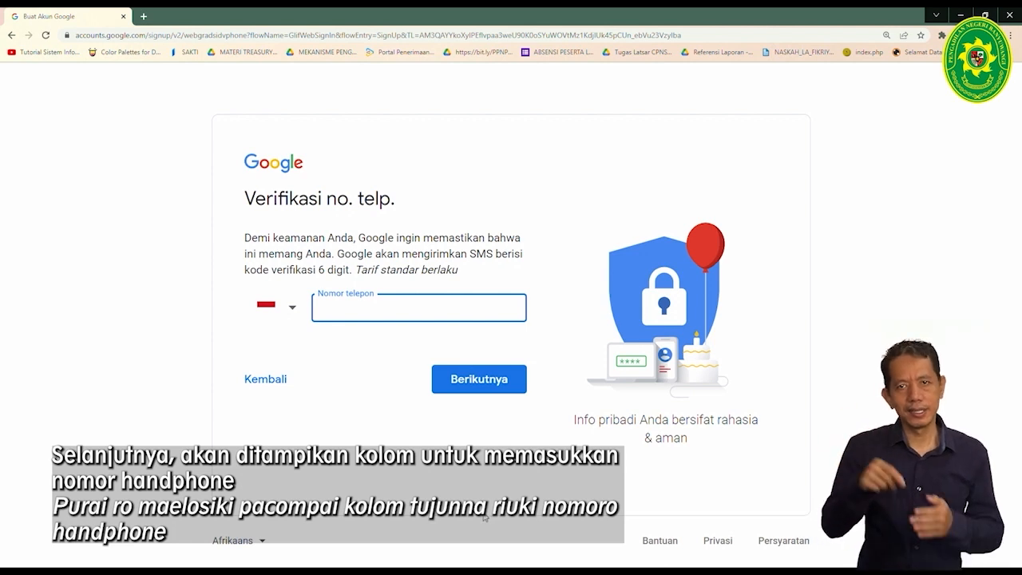
text(08)
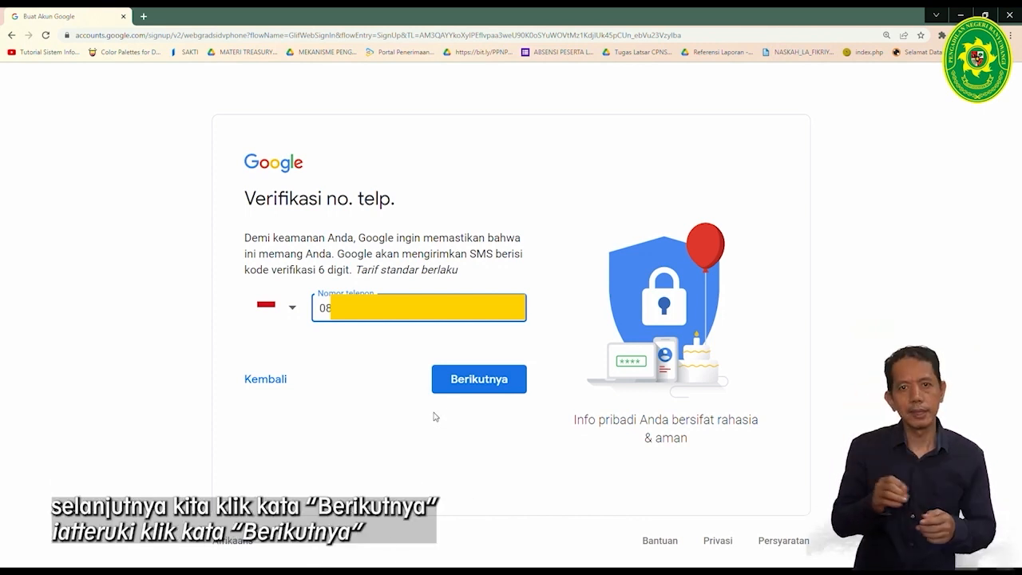
click(471, 386)
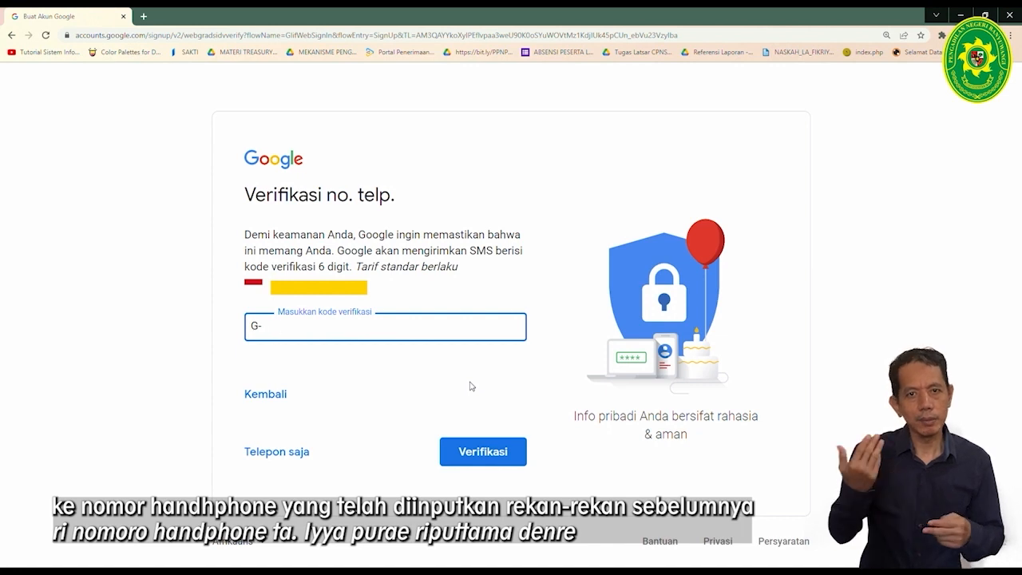
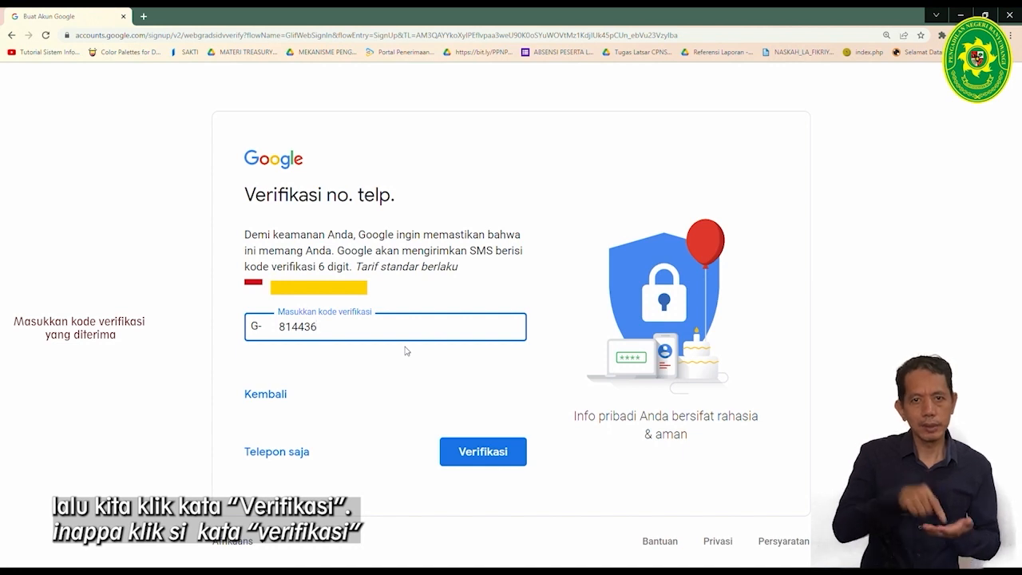
- Enter the 6-digit SMS verification code and submit it with Verifikasi
click(463, 452)
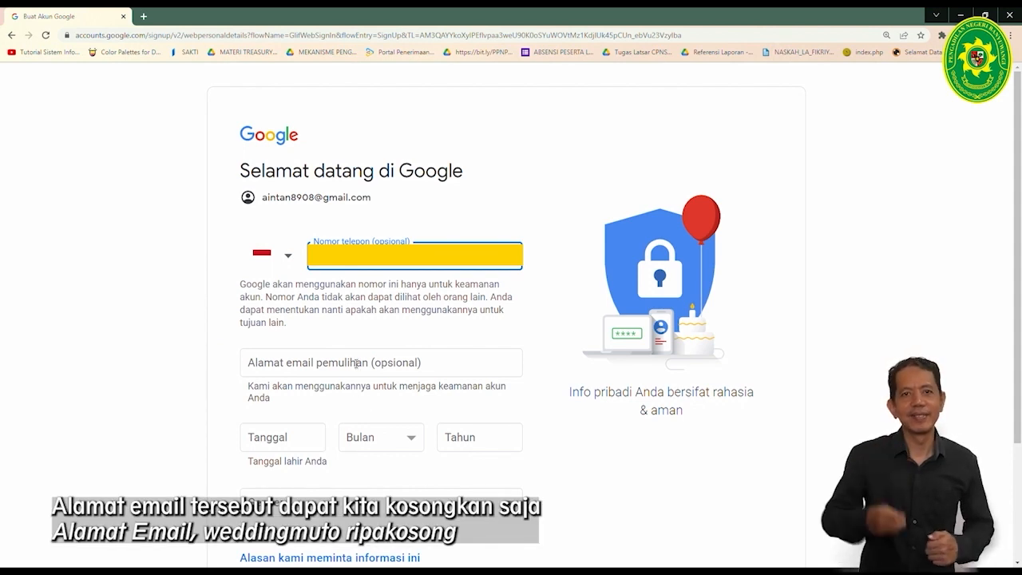
scroll(355, 362, down, 3)
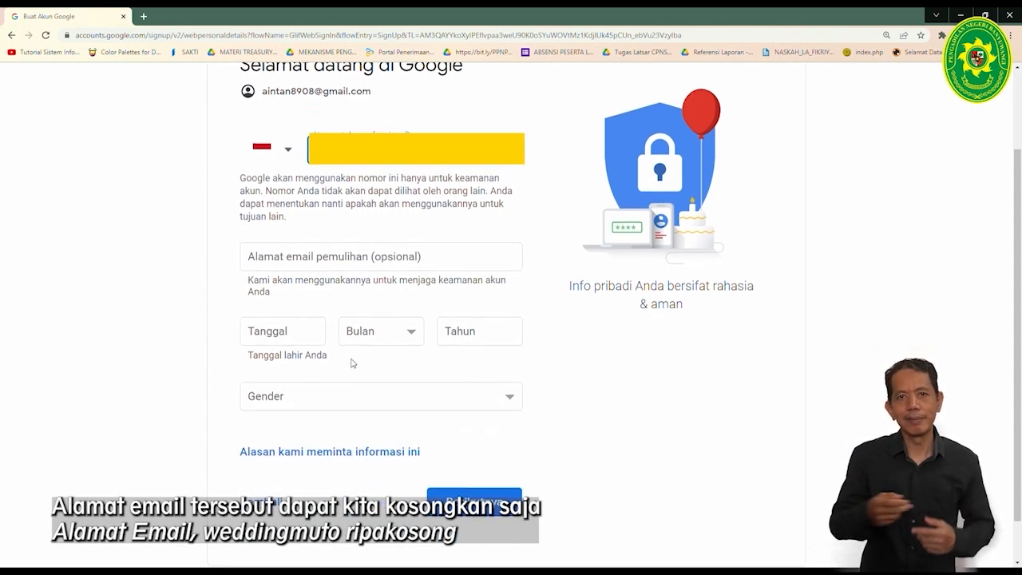
click(310, 334)
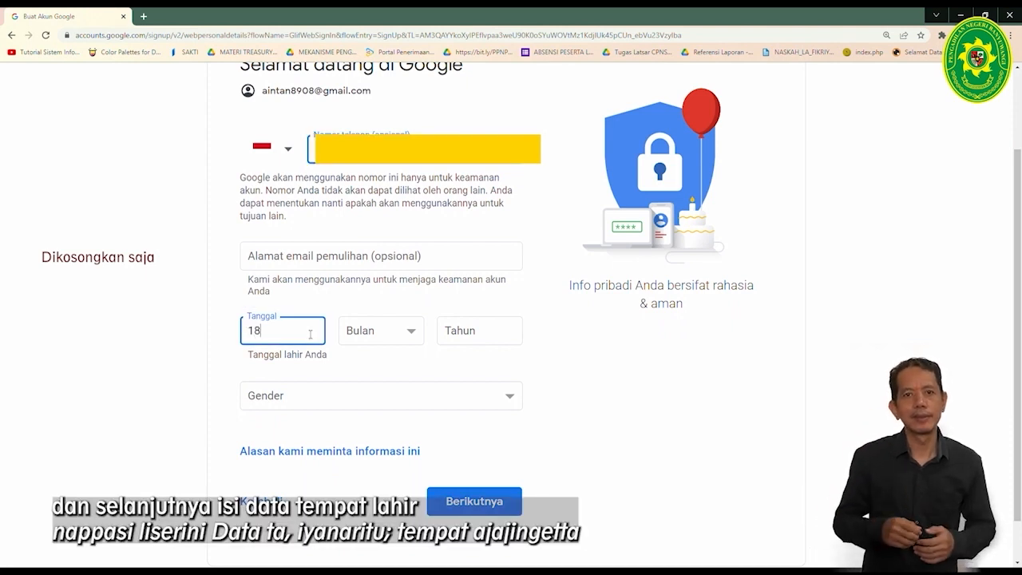
click(410, 333)
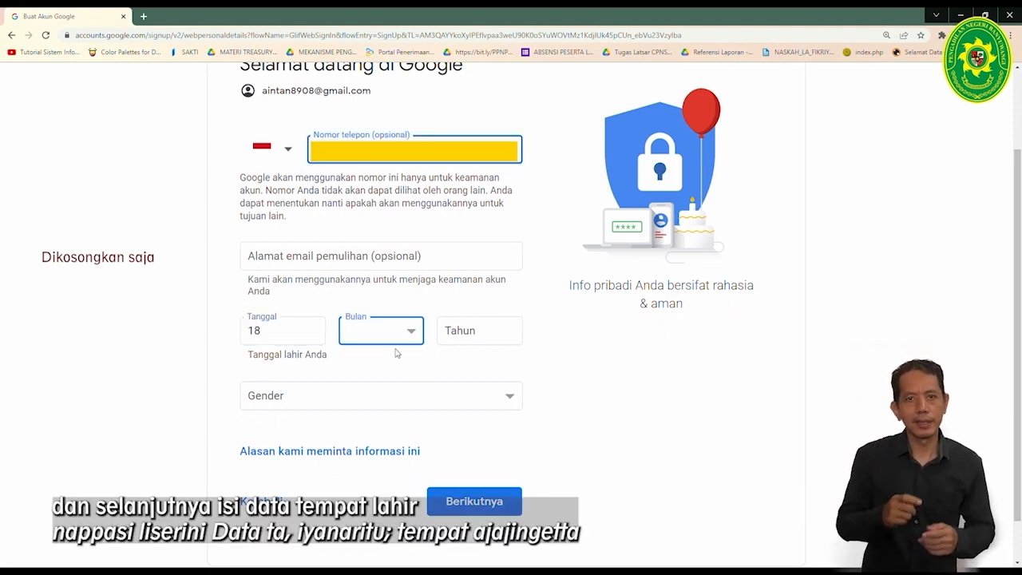
click(397, 353)
click(464, 334)
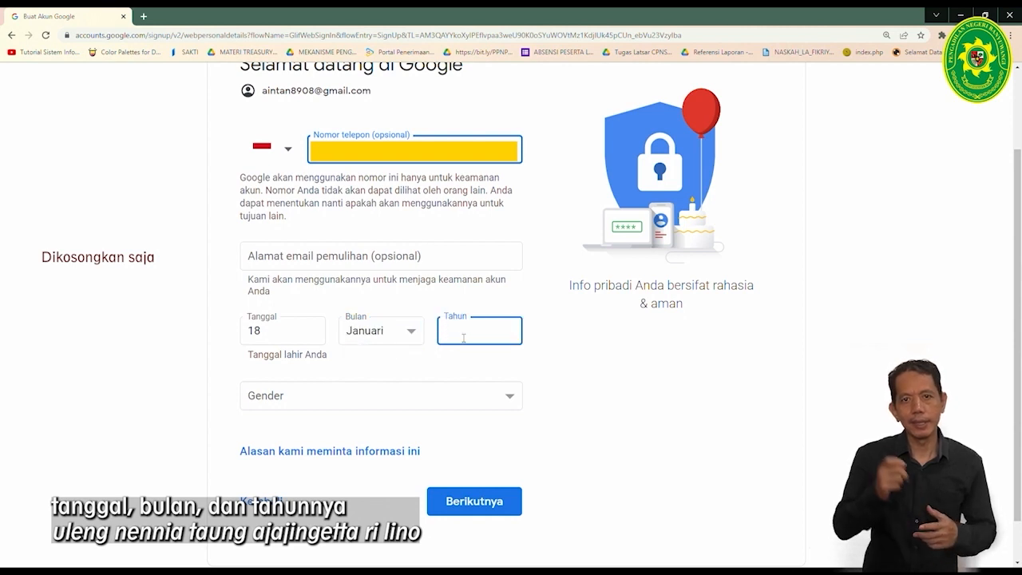
text(2000)
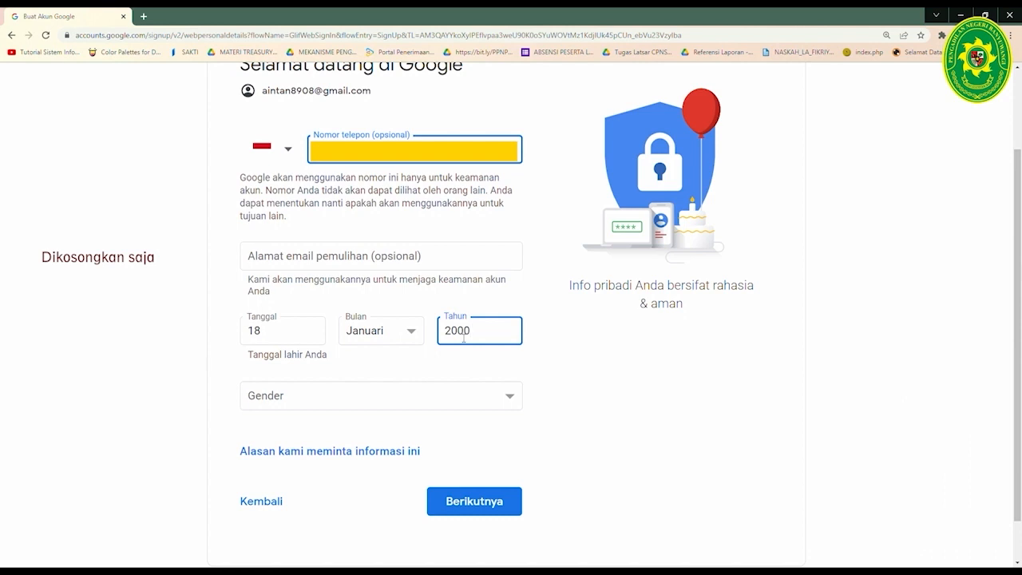
click(348, 404)
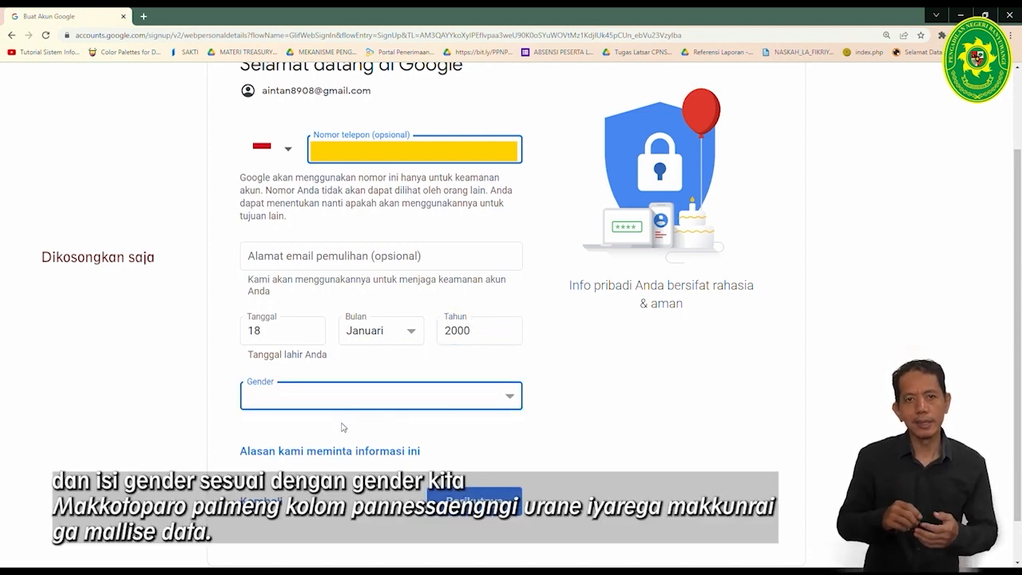
click(344, 426)
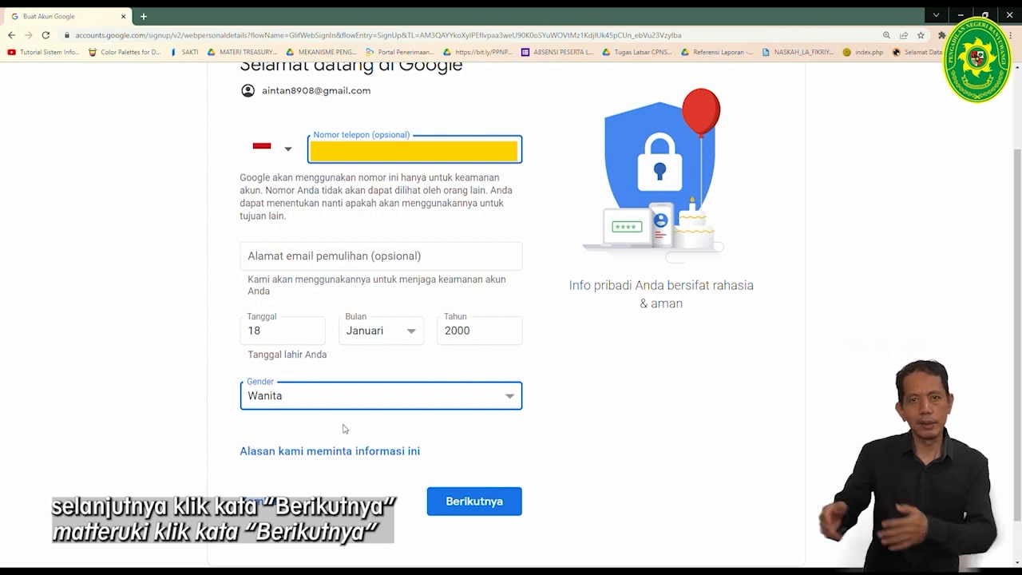
click(463, 502)
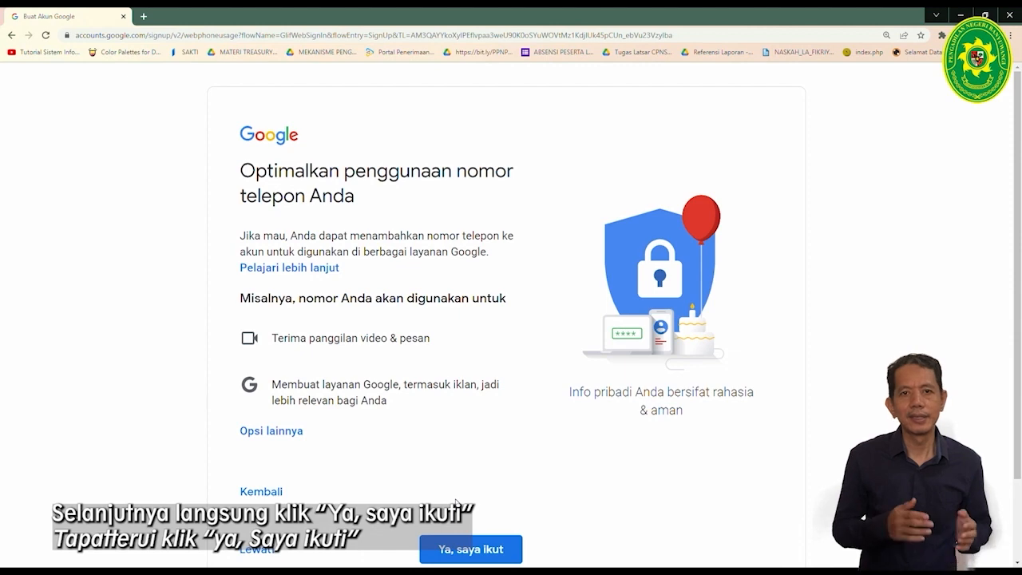
- Accept the extra phone-number uses with Ya, saya ikut and agree to the privacy terms
scroll(460, 489, down, 2)
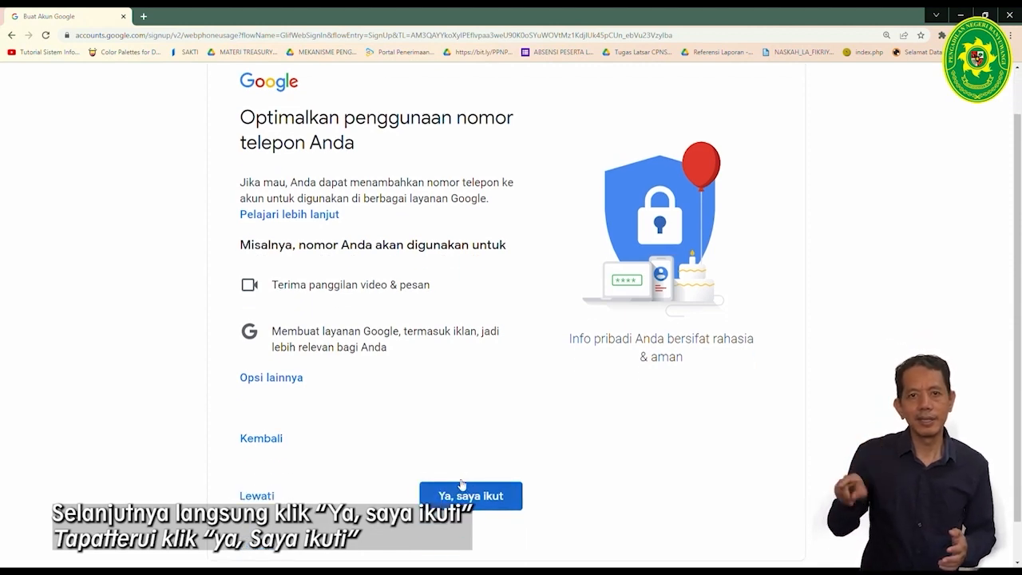
click(461, 495)
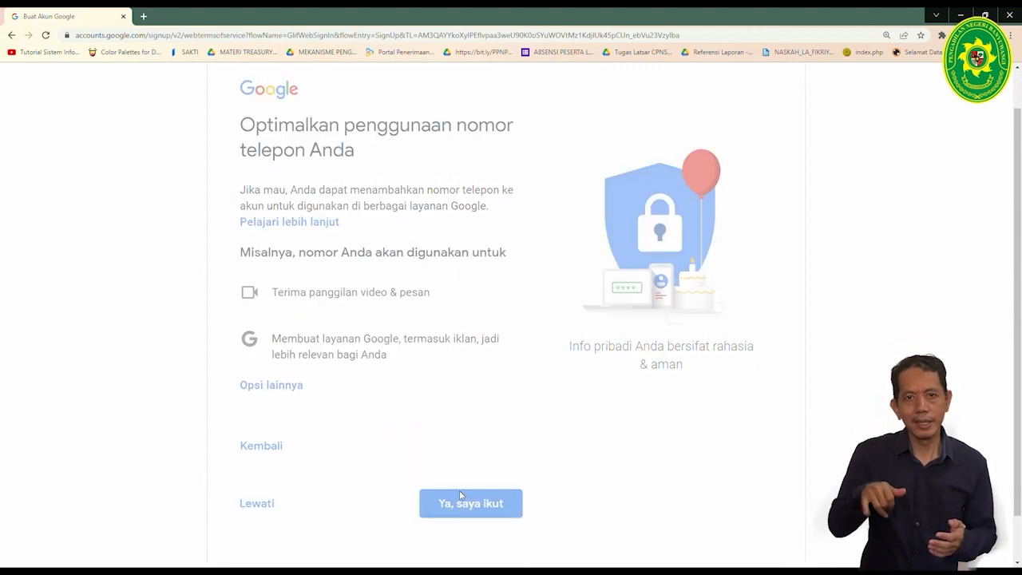
scroll(468, 490, down, 4)
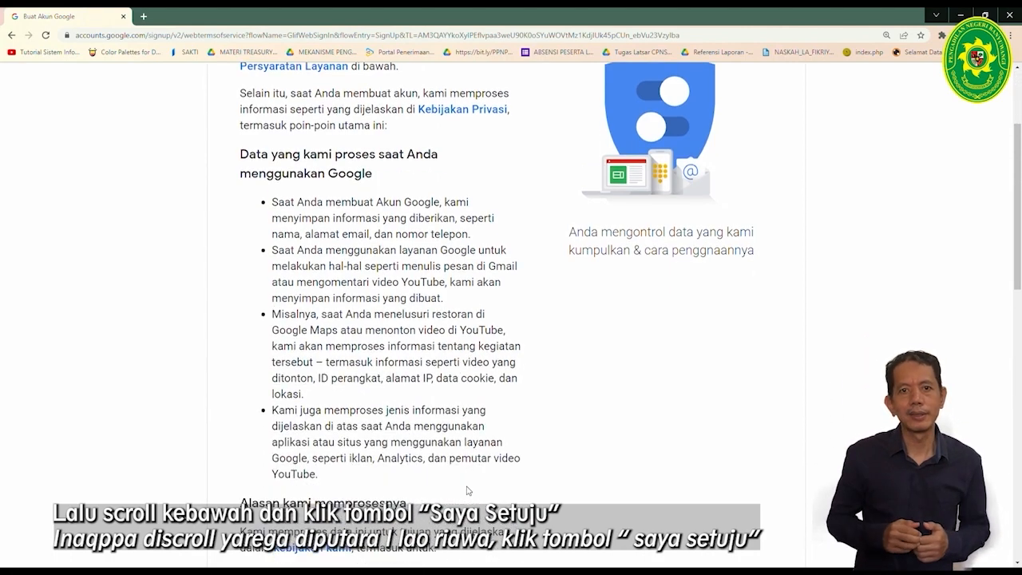
scroll(468, 491, down, 5)
scroll(471, 489, down, 5)
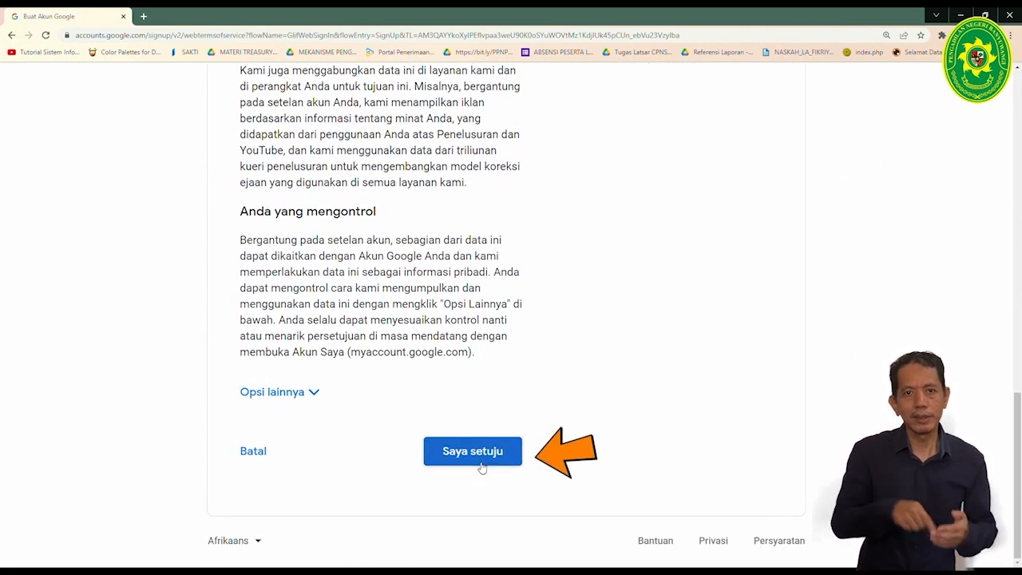
click(480, 459)
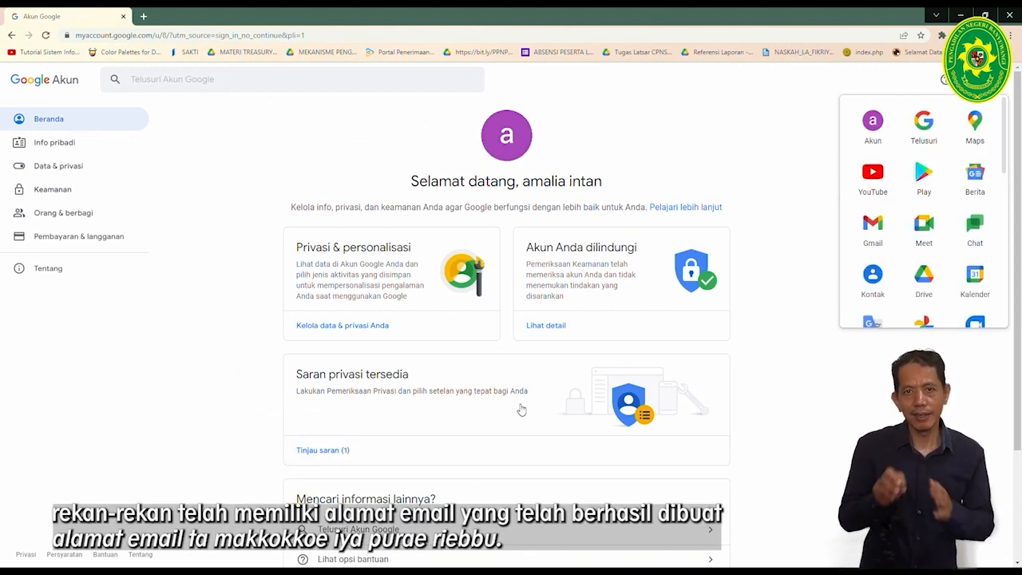
- Dismiss the Google apps panel and go to the Info pribadi page
click(826, 375)
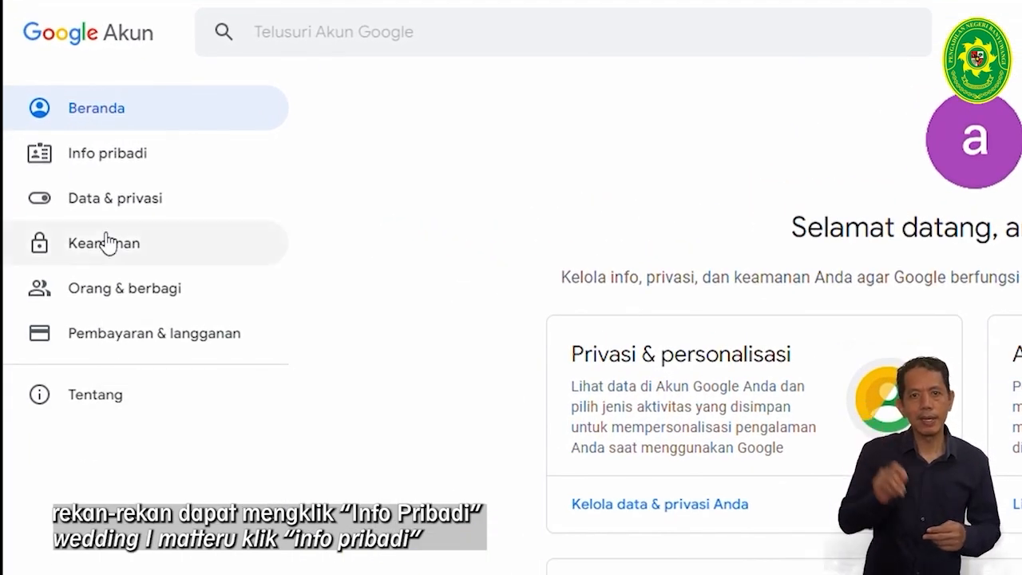
click(109, 162)
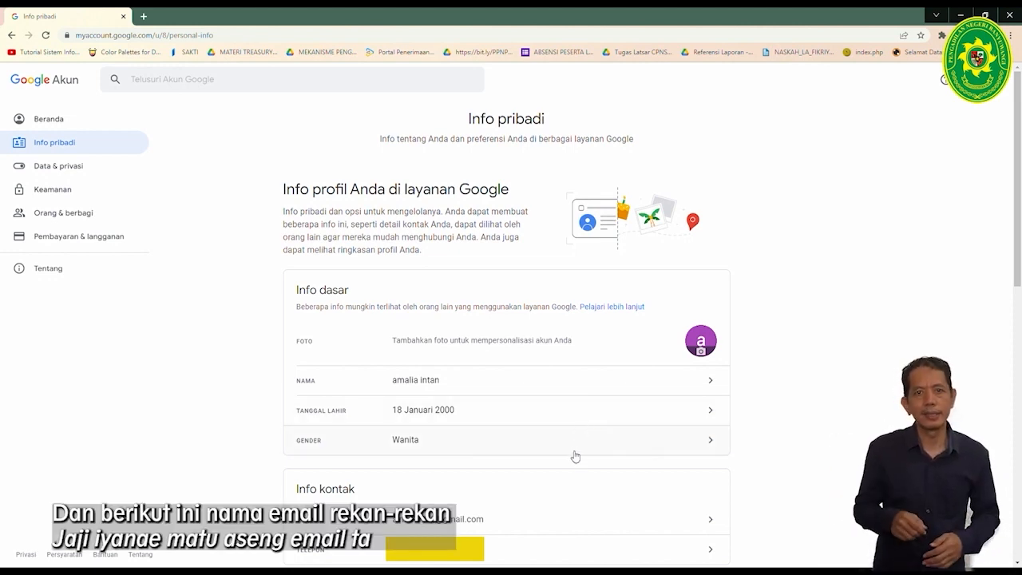
- Scroll the Info pribadi page and show the Google apps grid, including Gmail
scroll(573, 456, down, 2)
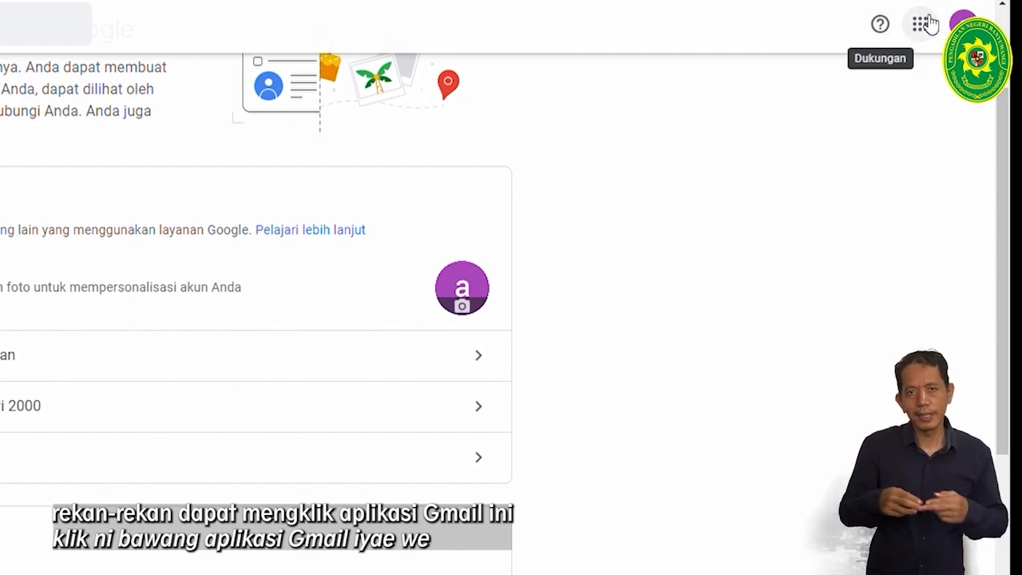
click(922, 24)
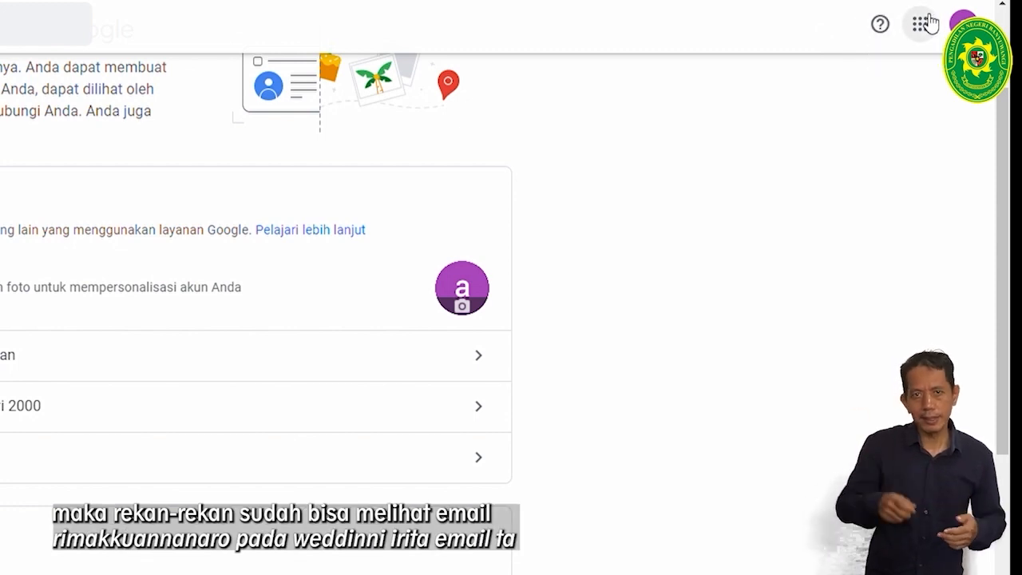
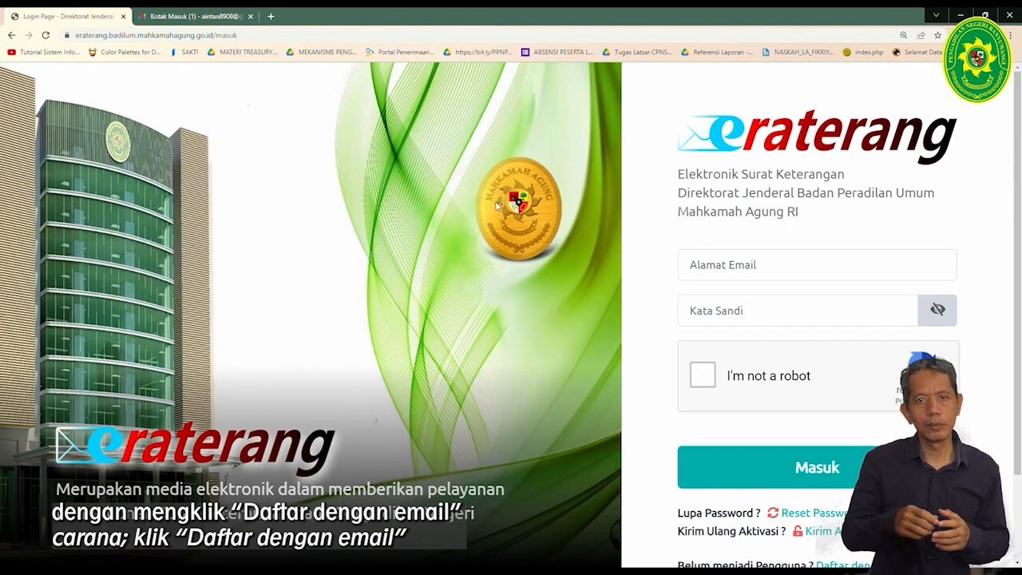
- Scroll down the eraterang login page to the 'Daftar dengan email' link
scroll(497, 206, down, 2)
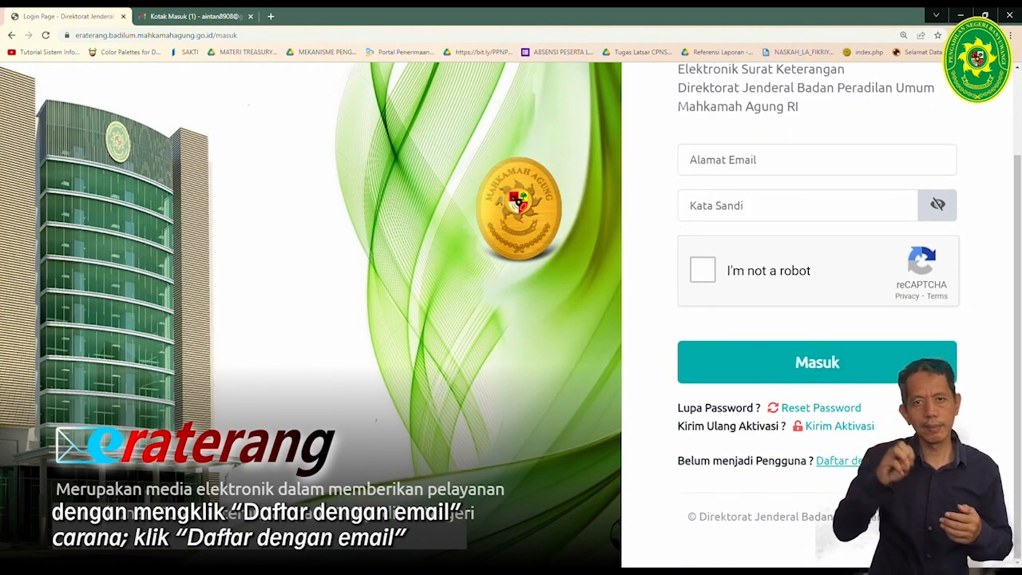
- Open the Daftar Akun form, enter the user's full name and paste the account e-mail address
click(839, 461)
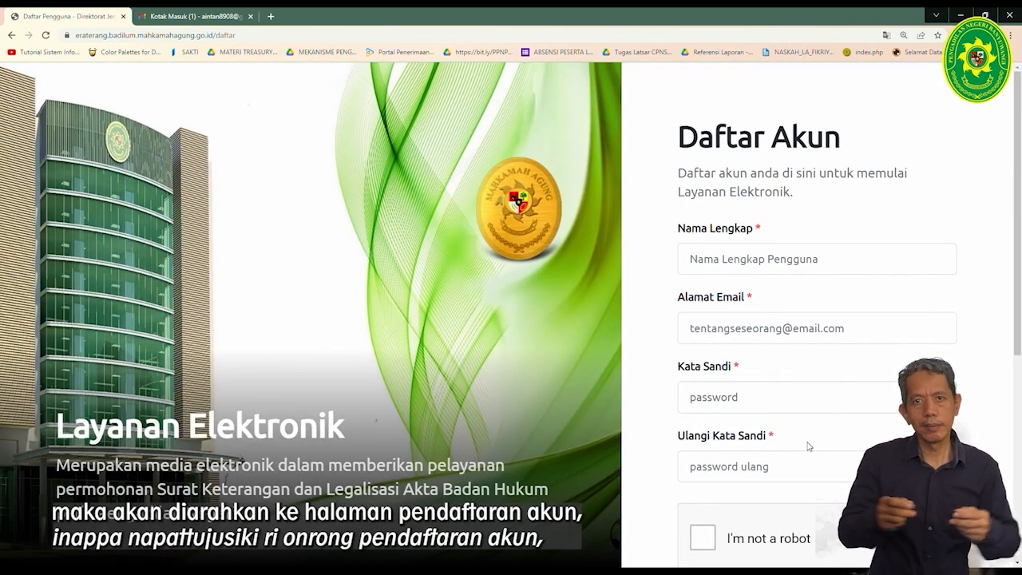
scroll(809, 446, down, 1)
click(744, 203)
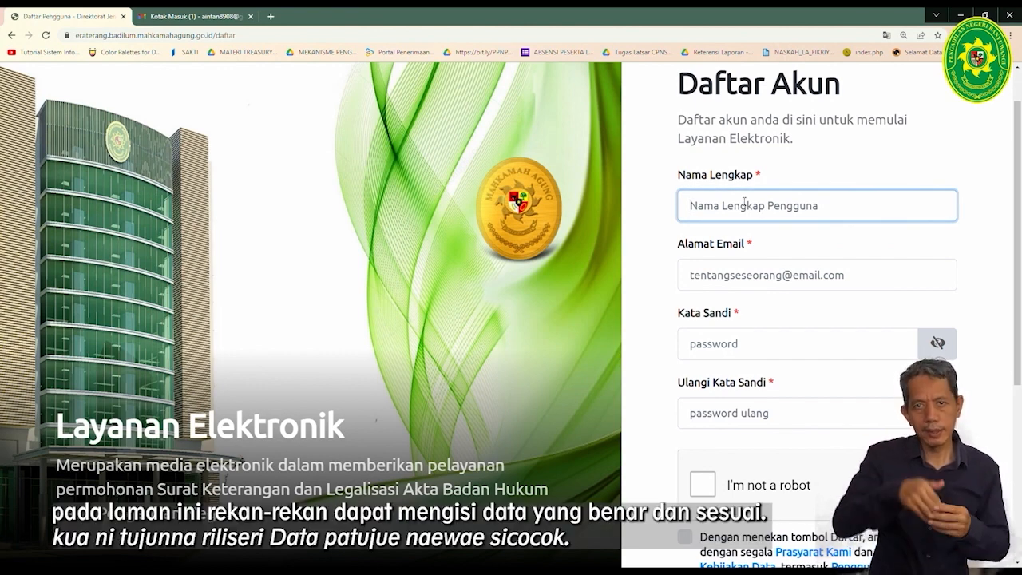
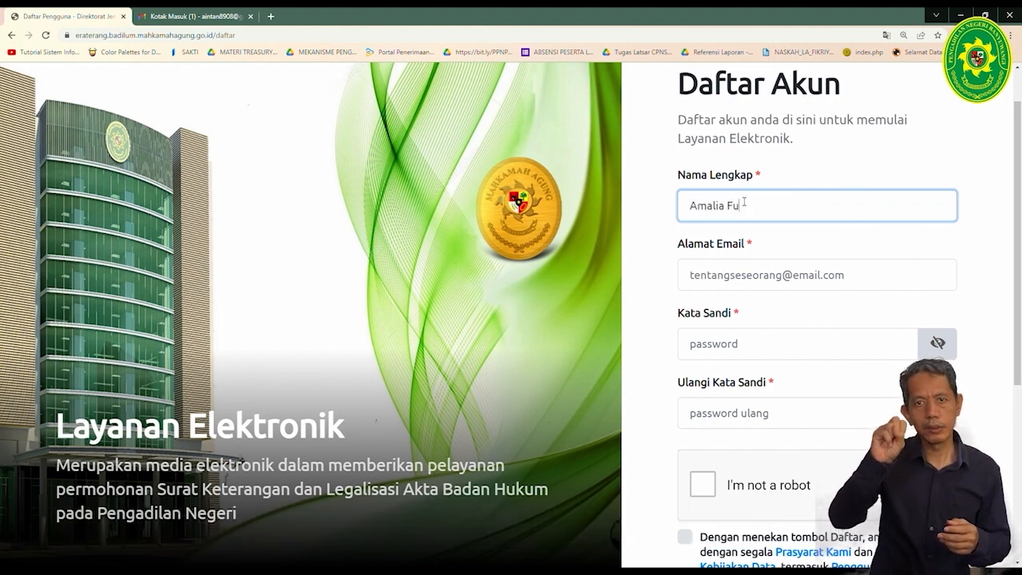
click(757, 276)
key(ctrl+v)
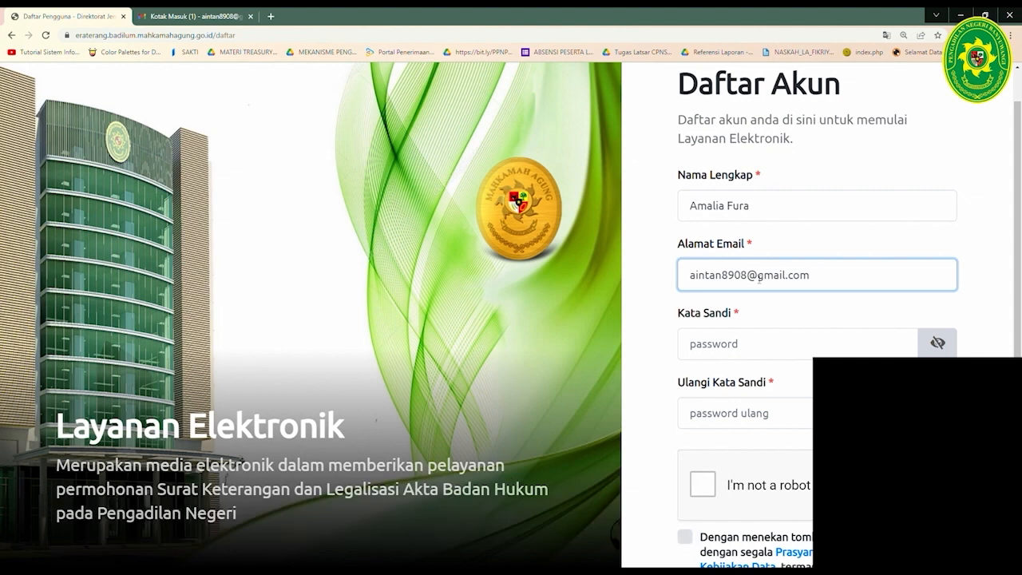
- Enter the account password and repeat it in the confirmation field
click(754, 345)
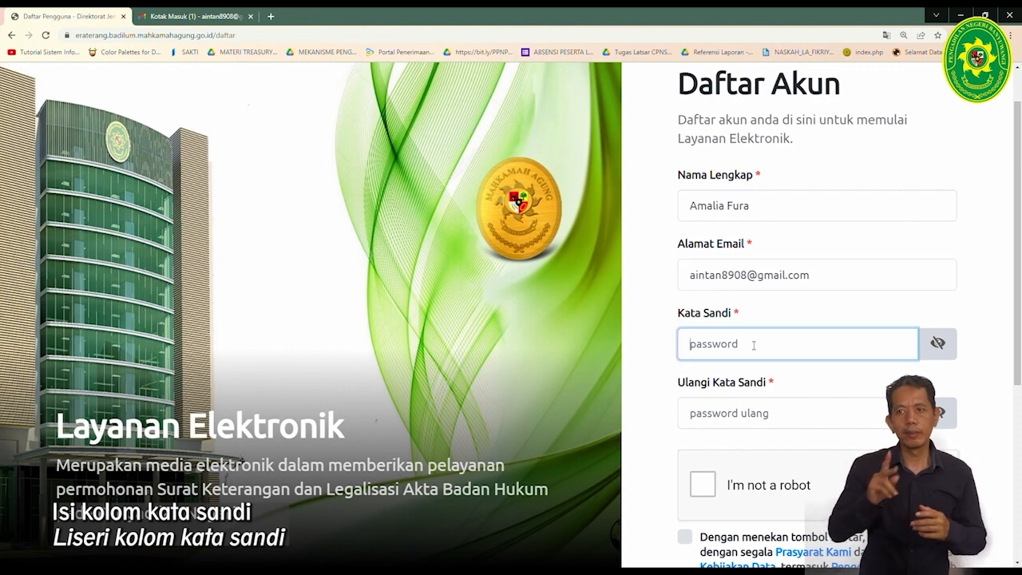
text(••••••••)
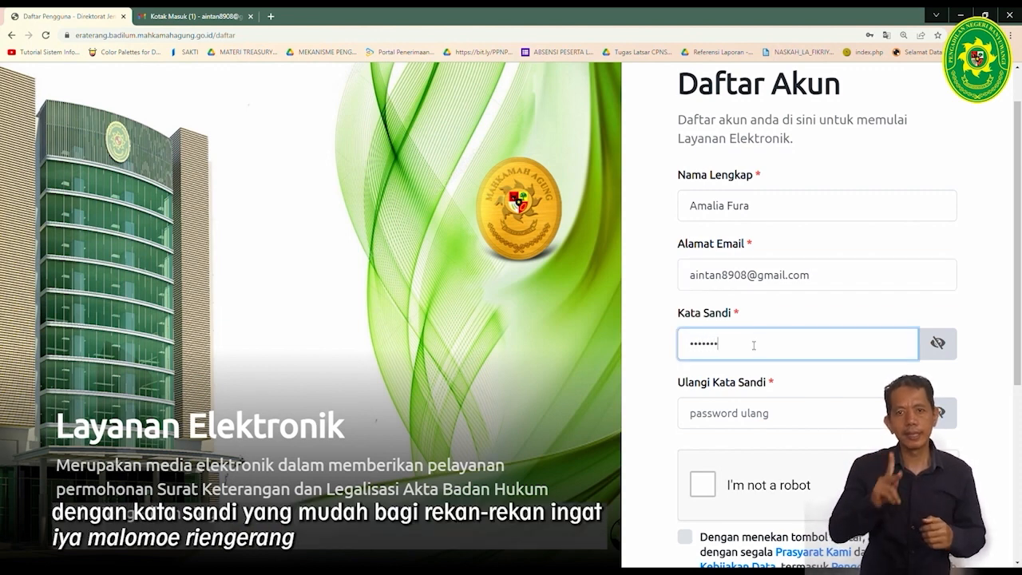
click(733, 409)
text(••••••••)
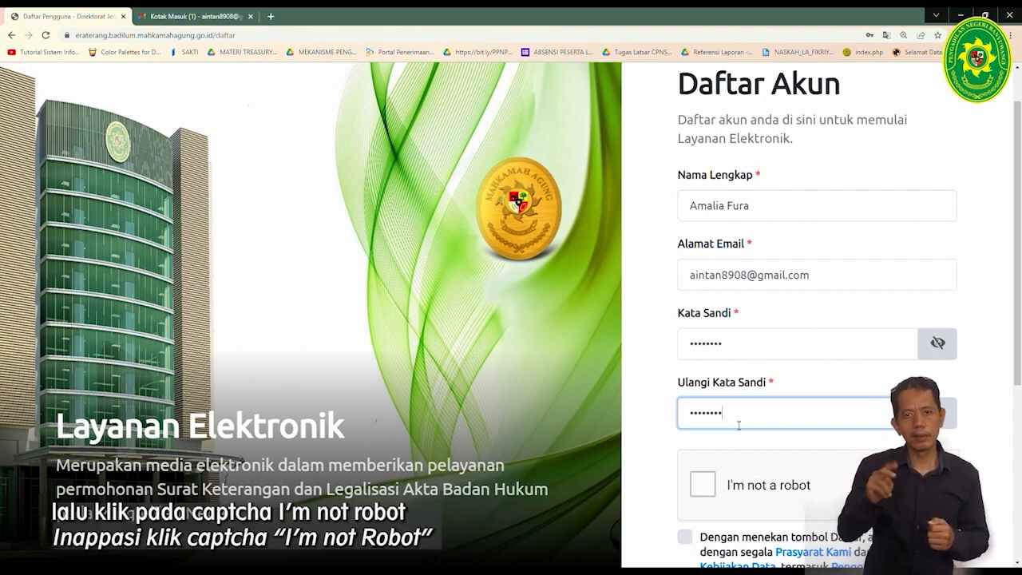
scroll(738, 426, down, 1)
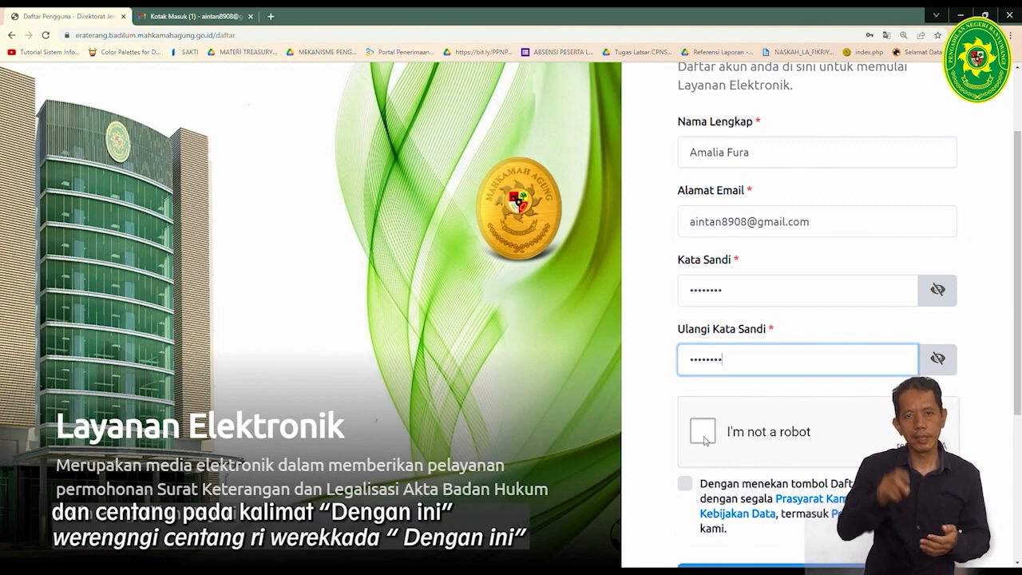
- Tick the reCAPTCHA and terms agreement, submit with Daftar and acknowledge 'Pendaftaran Berhasil'
click(704, 432)
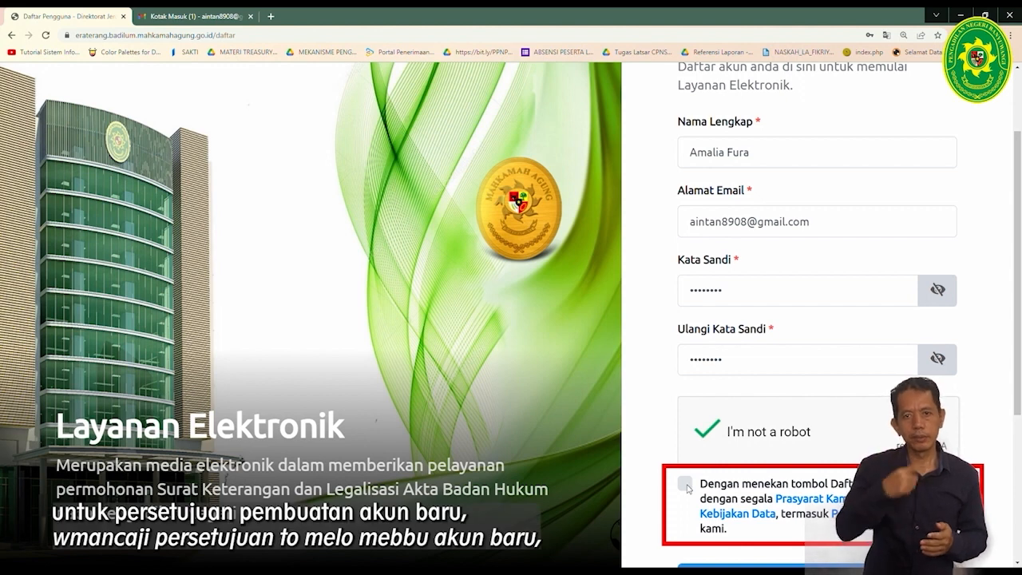
scroll(687, 487, down, 2)
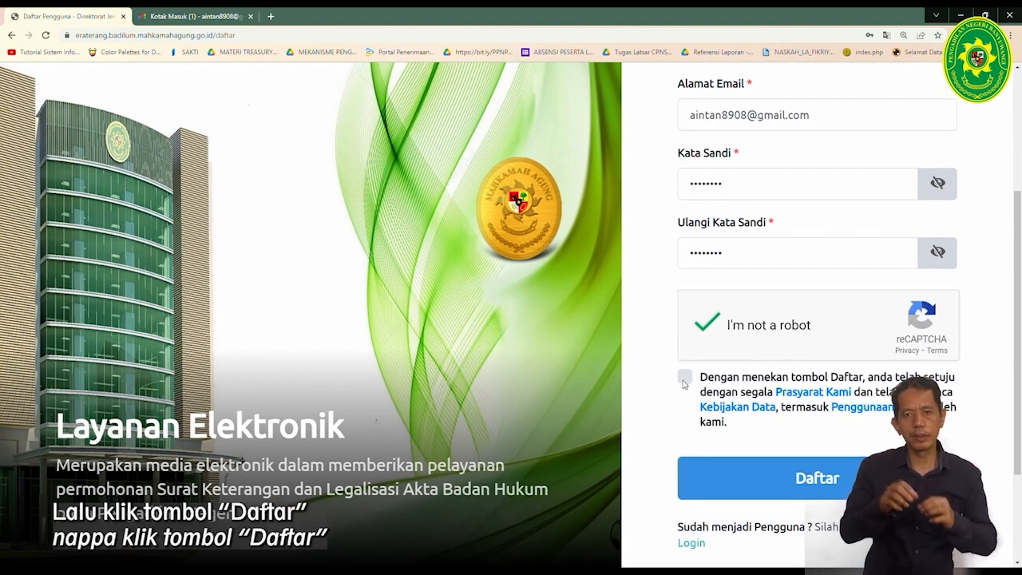
click(685, 377)
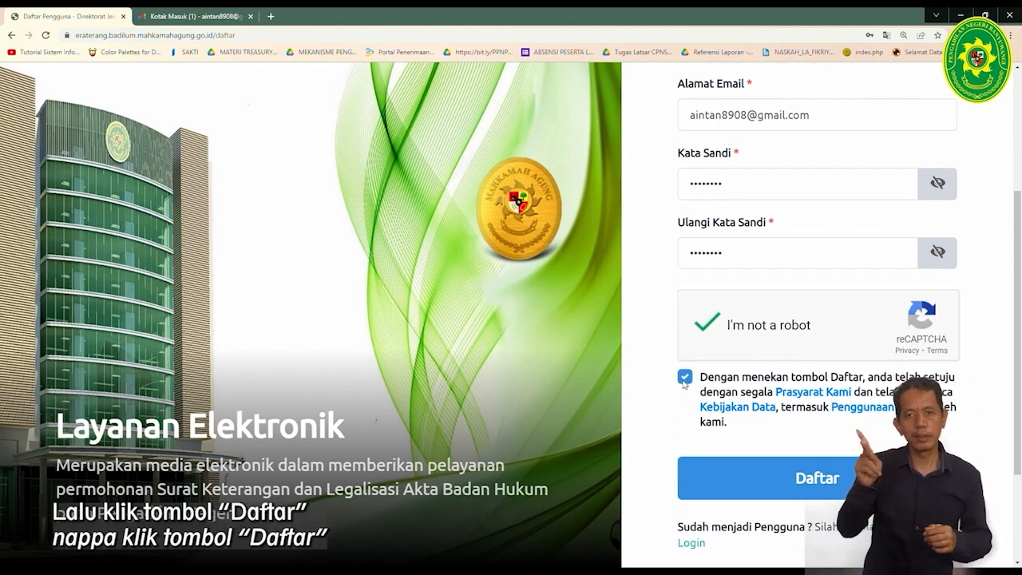
click(809, 486)
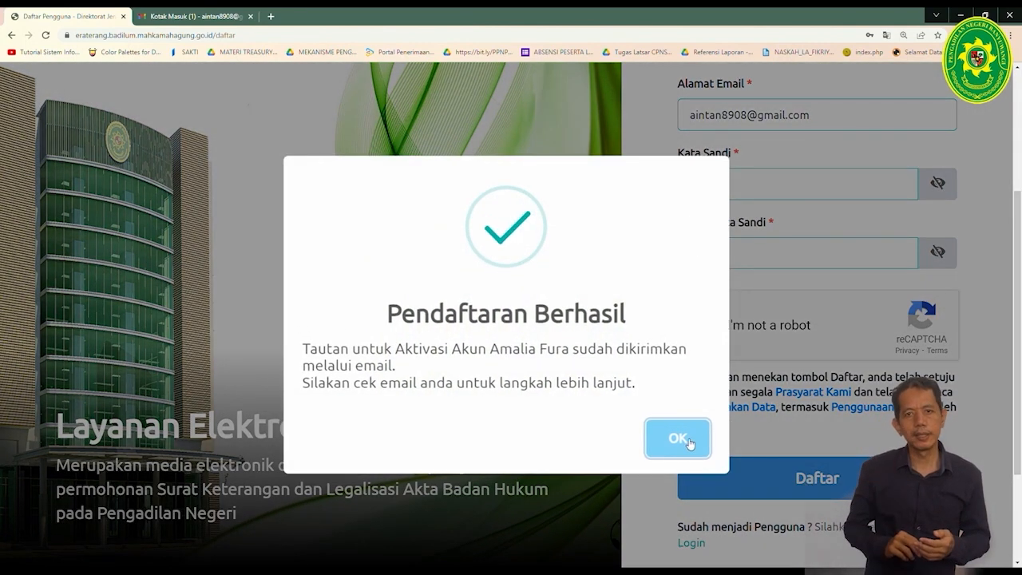
click(679, 439)
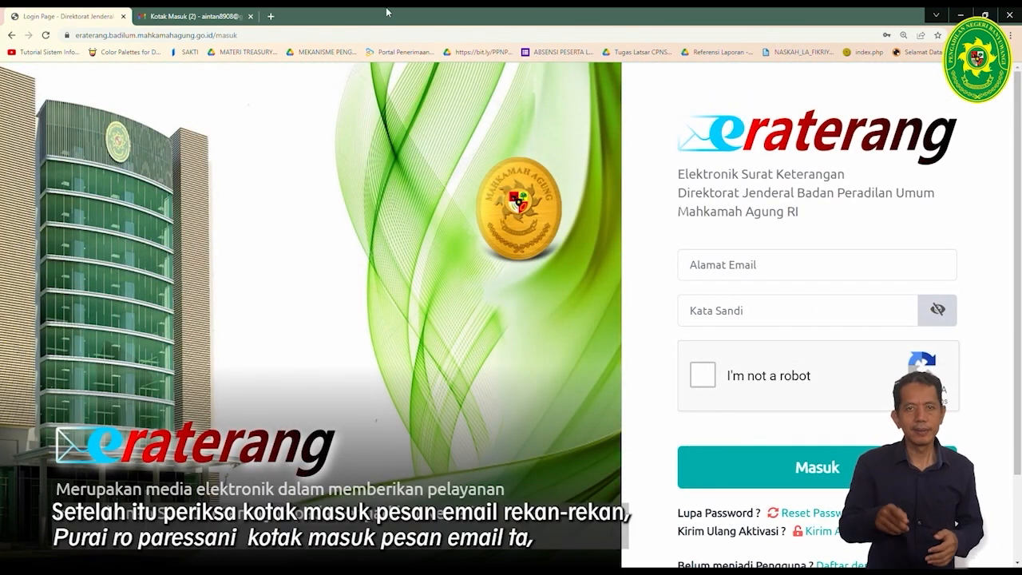
- In Gmail, open 'Aktivasi Akun Aplikasi Layanan Elektronik Badilum' and follow its activation link
click(192, 16)
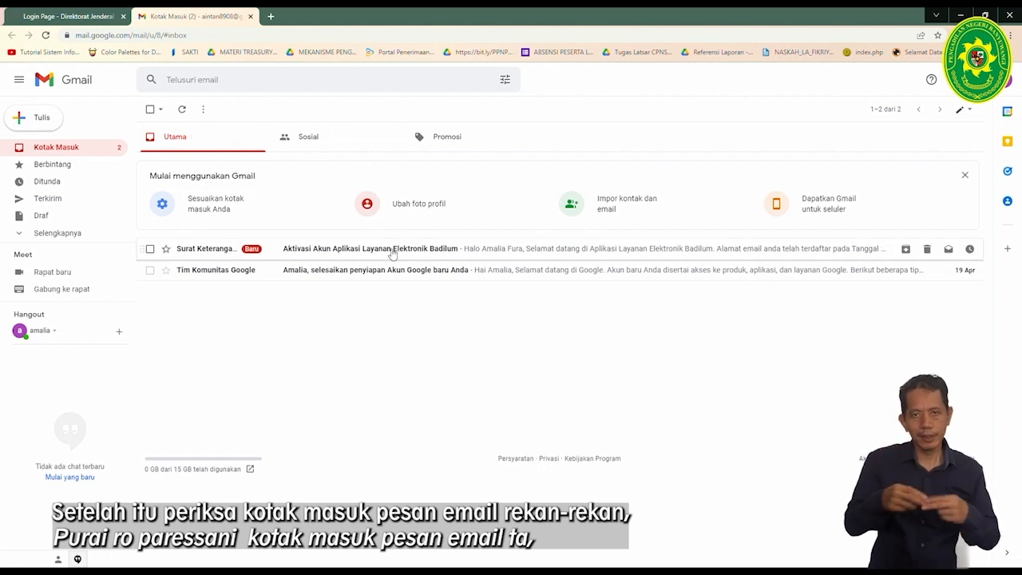
click(392, 251)
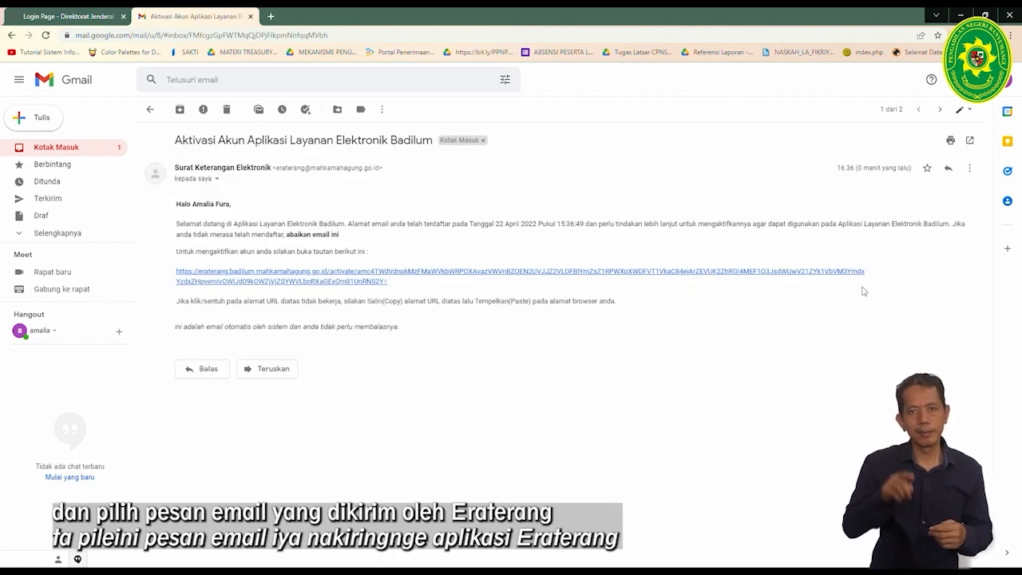
click(323, 284)
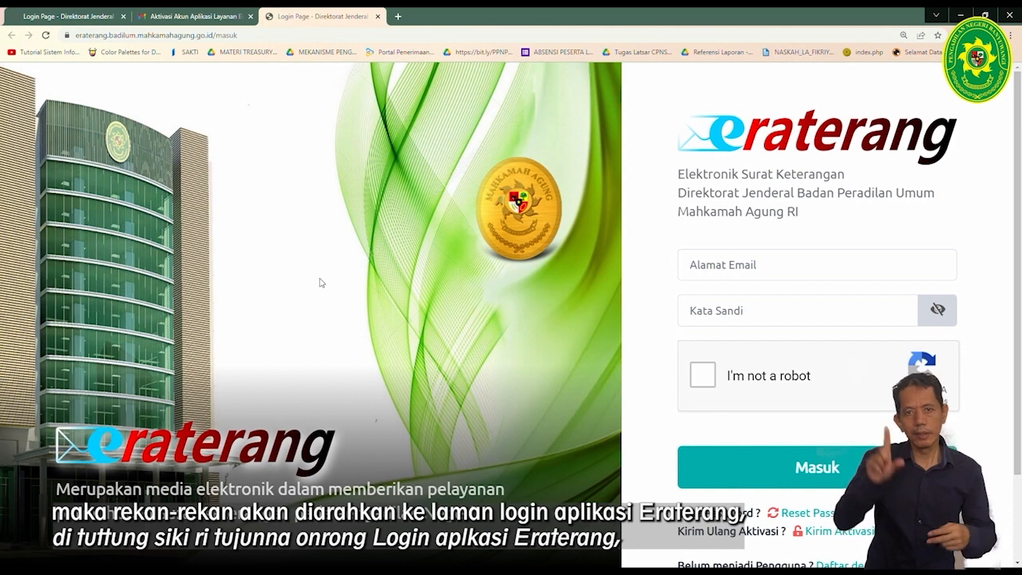
- Fill in the login e-mail address and password on the eraterang login page
click(723, 269)
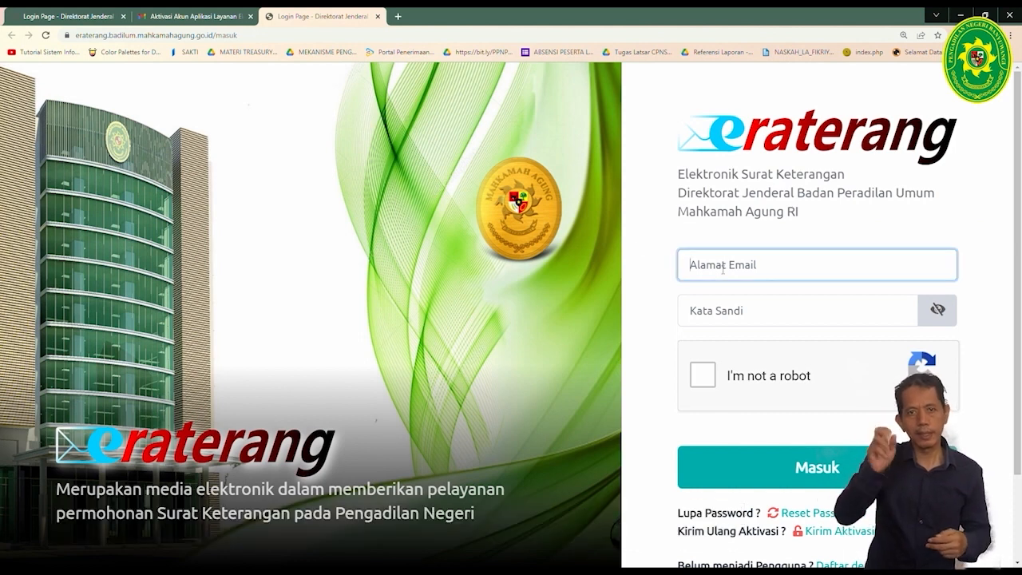
key(ctrl+v)
click(718, 316)
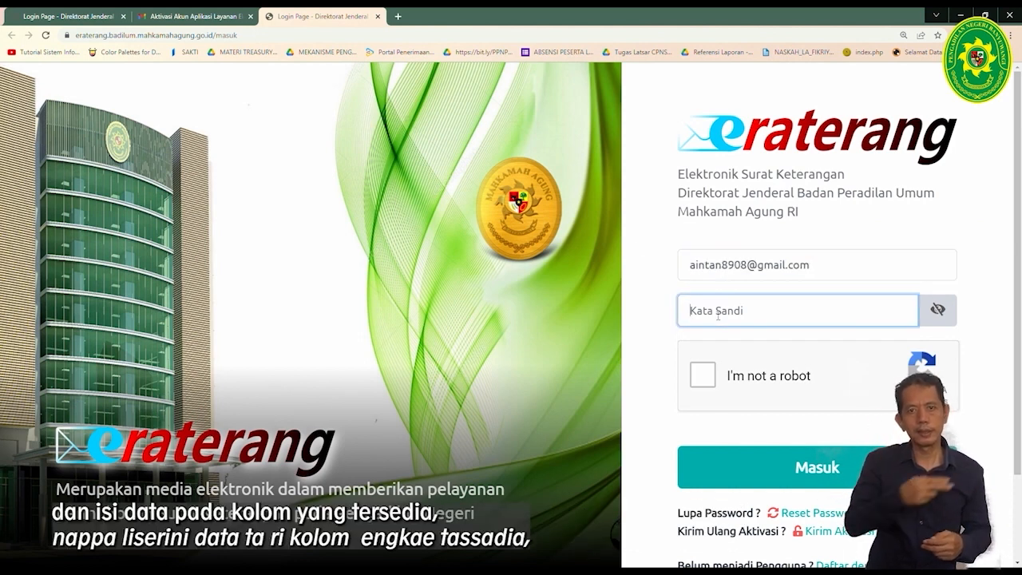
text(••••••••)
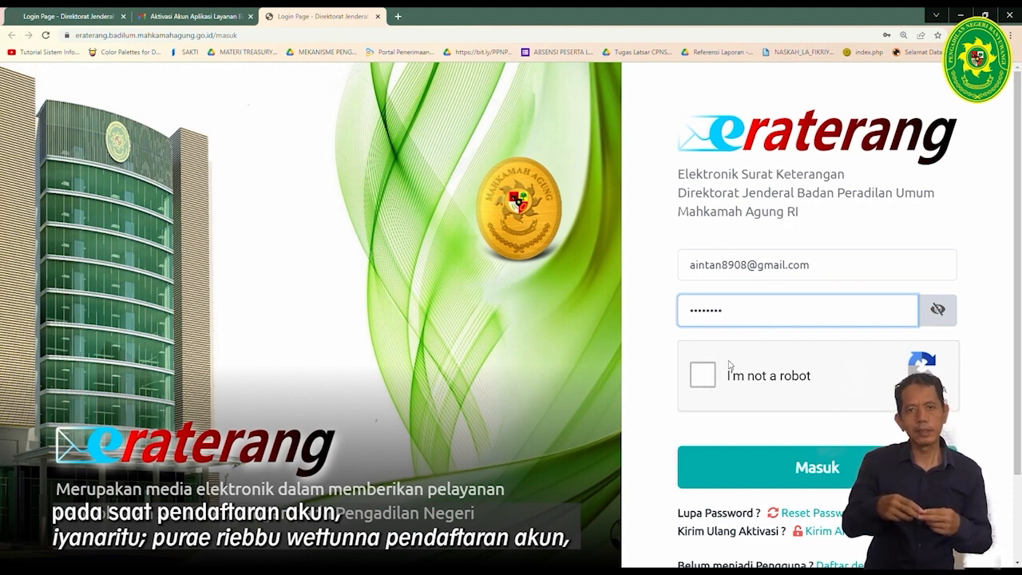
- Pass the traffic-light reCAPTCHA challenge with VERIFY and sign in with Masuk
click(704, 376)
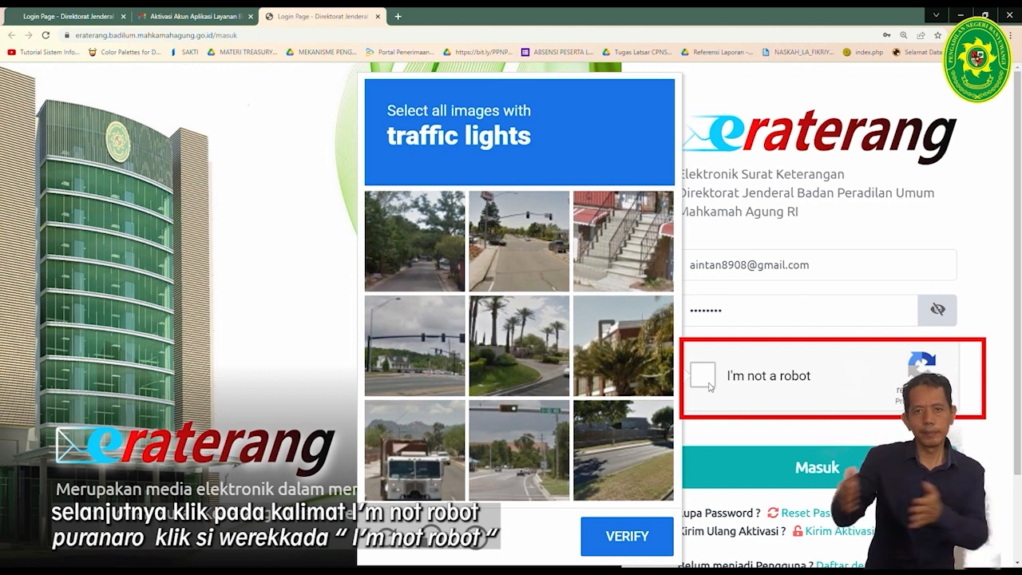
click(524, 235)
click(414, 347)
click(505, 444)
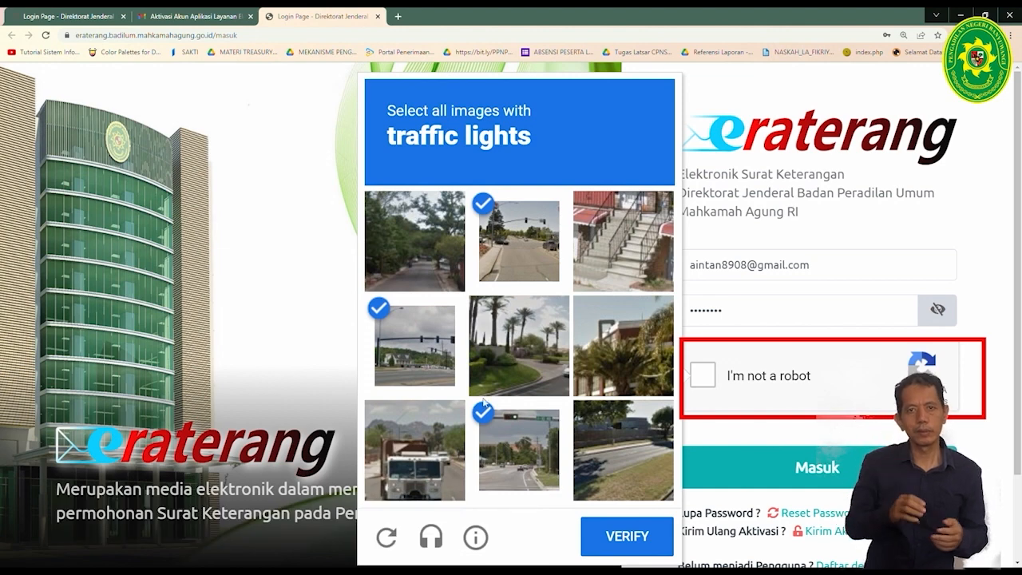
click(604, 536)
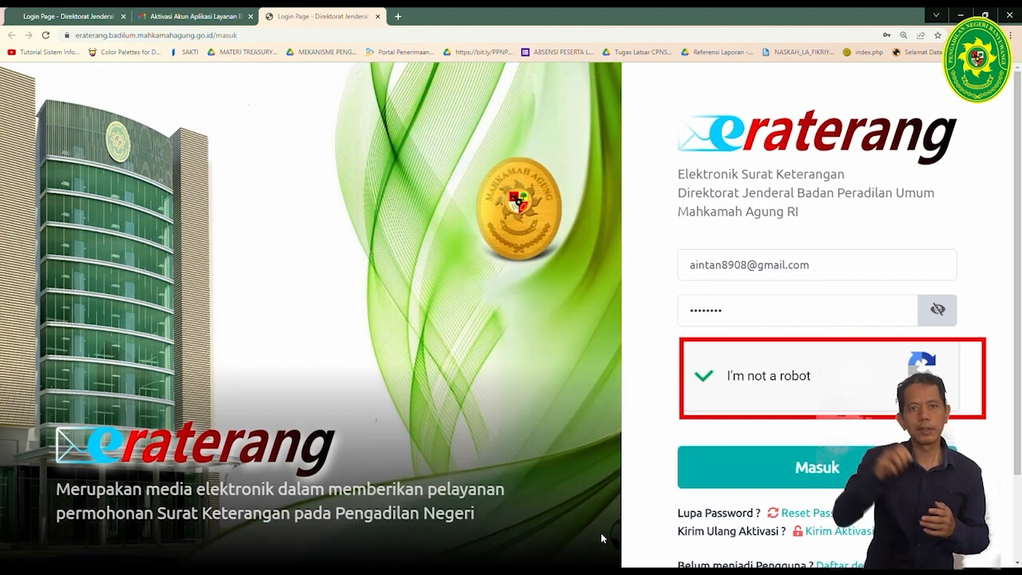
click(757, 460)
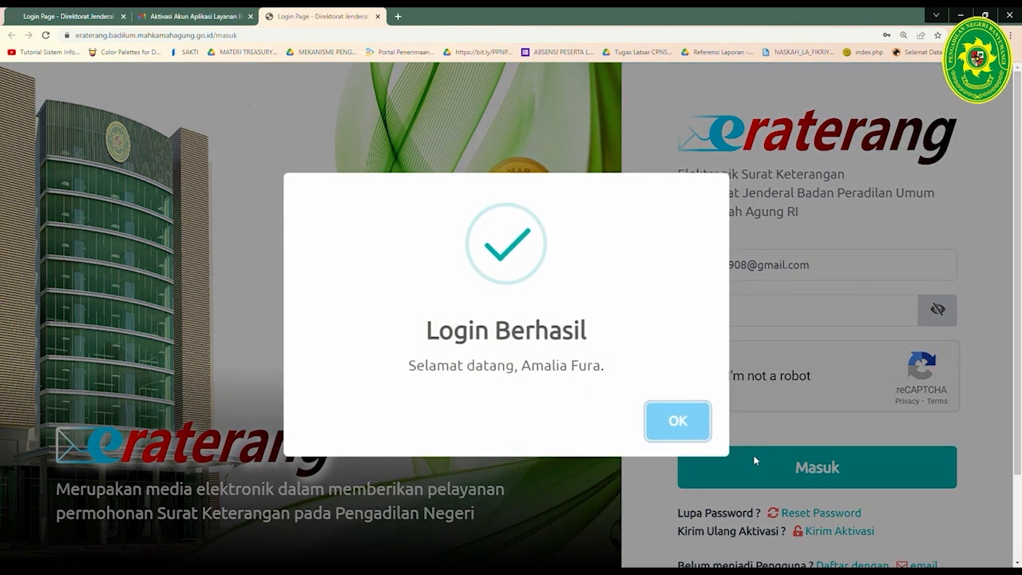
- Dismiss the login message, go to Layanan > Surat Keterangan Elektronik and start a new request with +Tambah
click(662, 429)
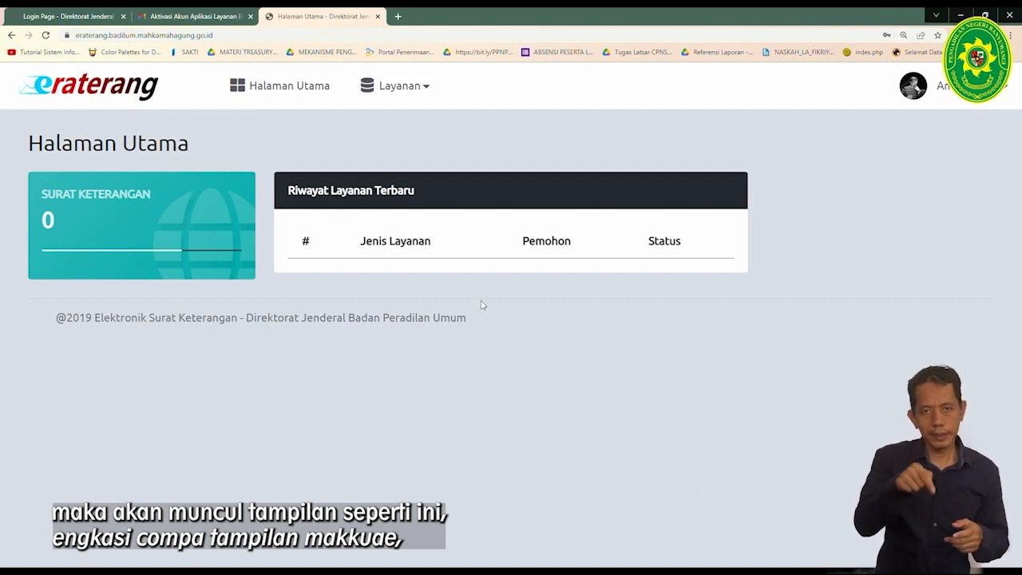
click(428, 91)
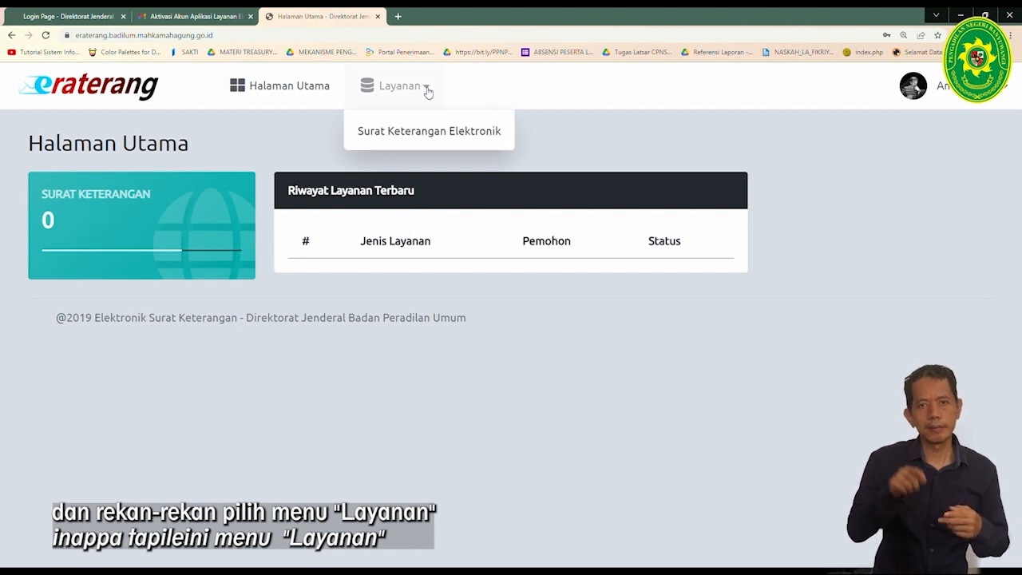
click(428, 140)
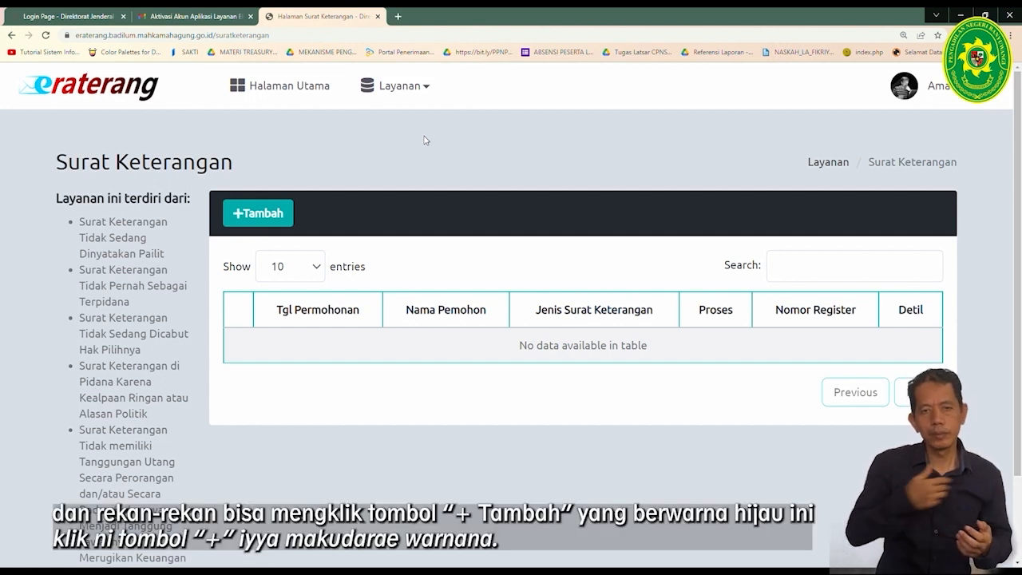
click(279, 217)
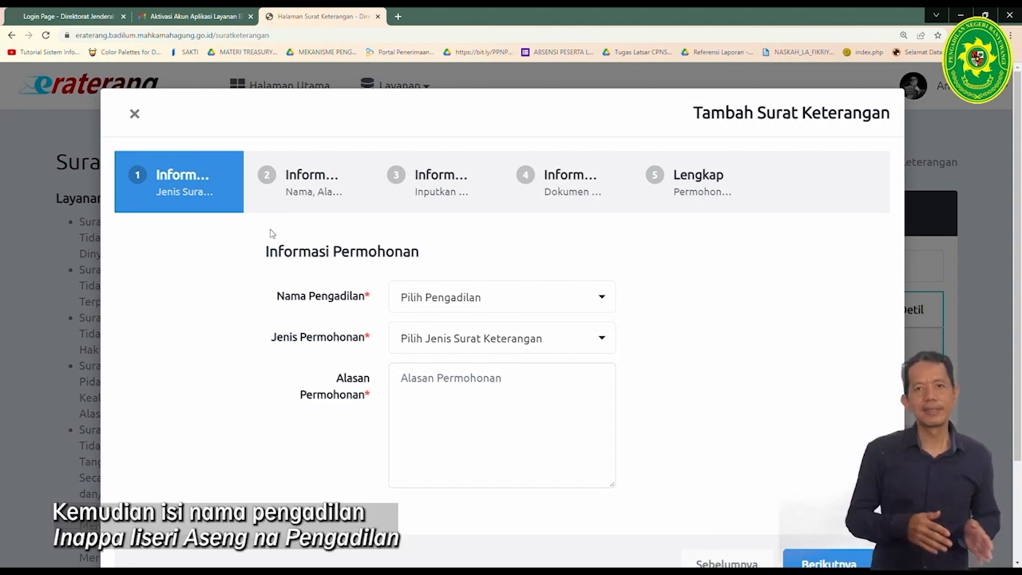
- Search for and select PENGADILAN NEGERI WATAMPONE as the Nama Pengadilan court
click(483, 301)
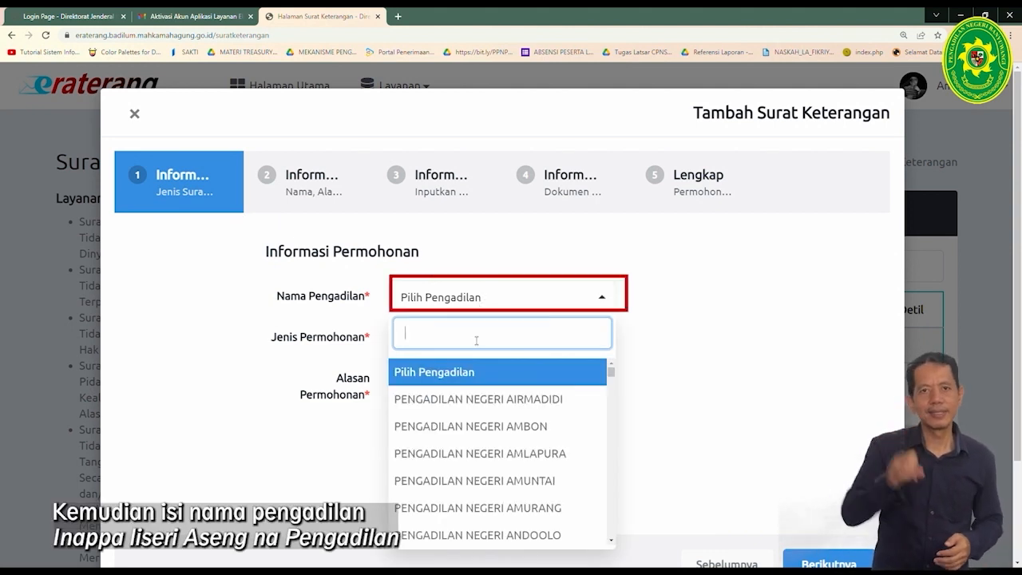
text(pengadi)
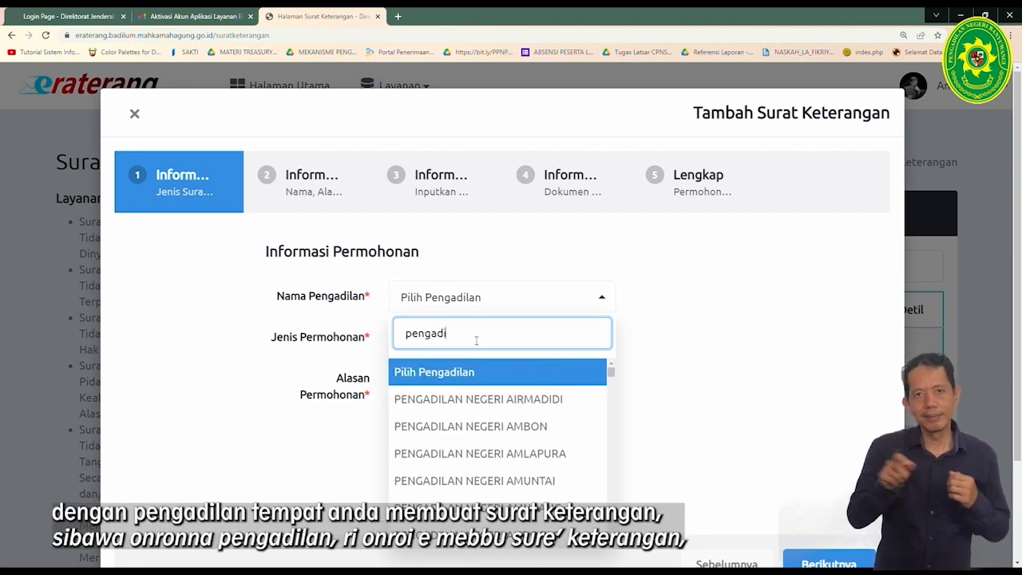
text(lan neger)
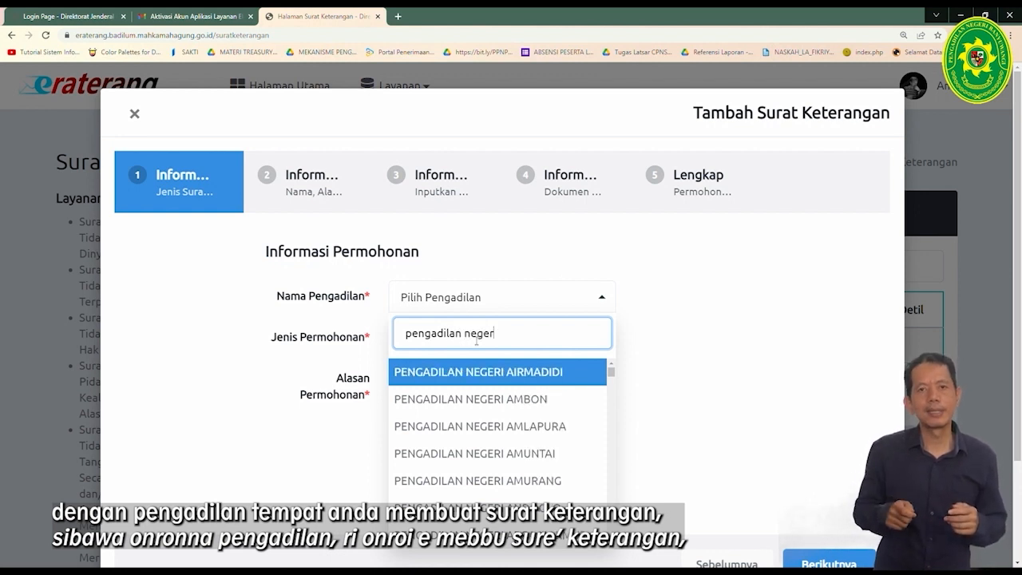
text(i watampone)
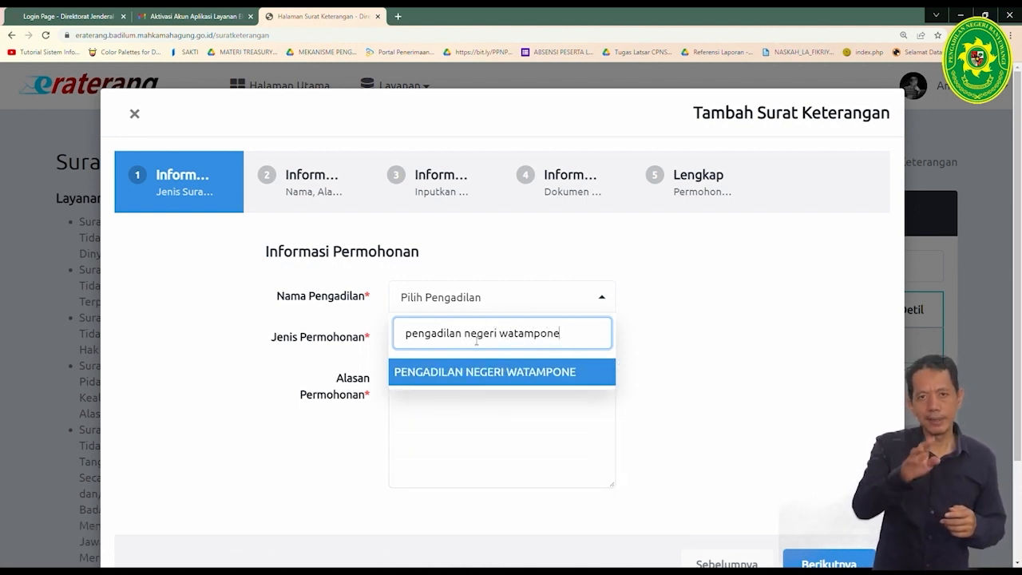
click(475, 373)
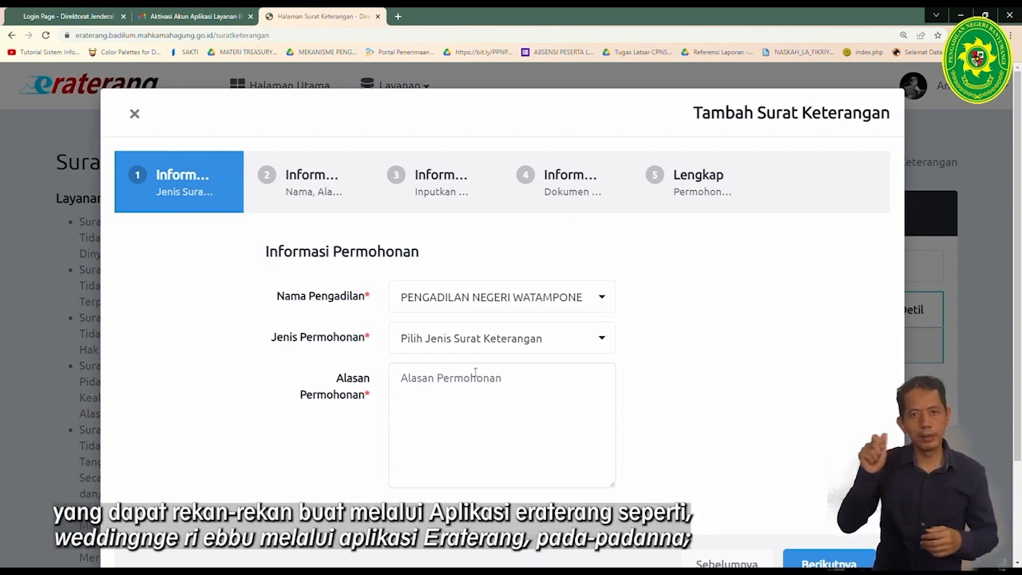
click(461, 343)
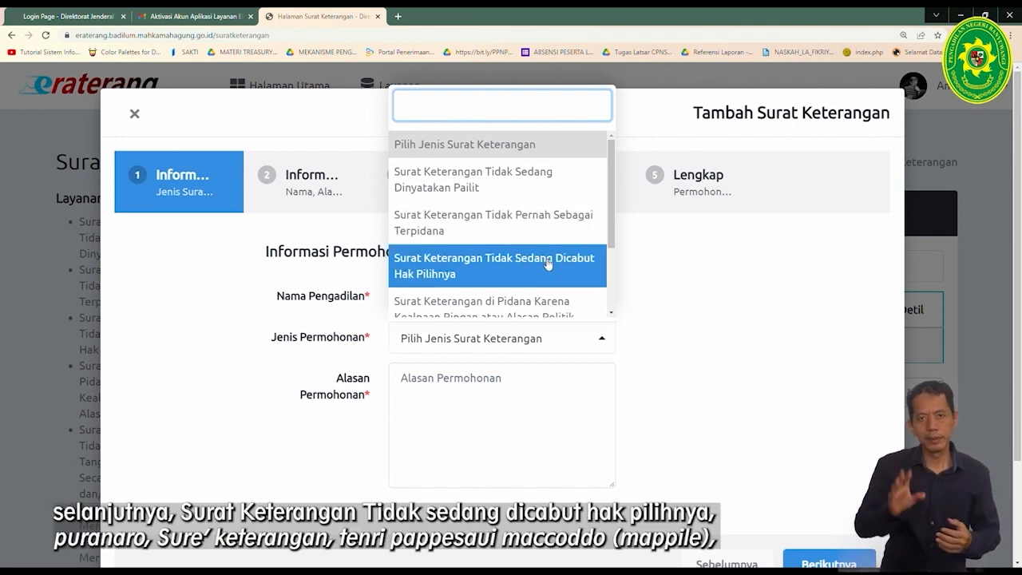
- Select Surat Keterangan Tidak Pernah Sebagai Terpidana as the Jenis Permohonan
scroll(548, 264, down, 1)
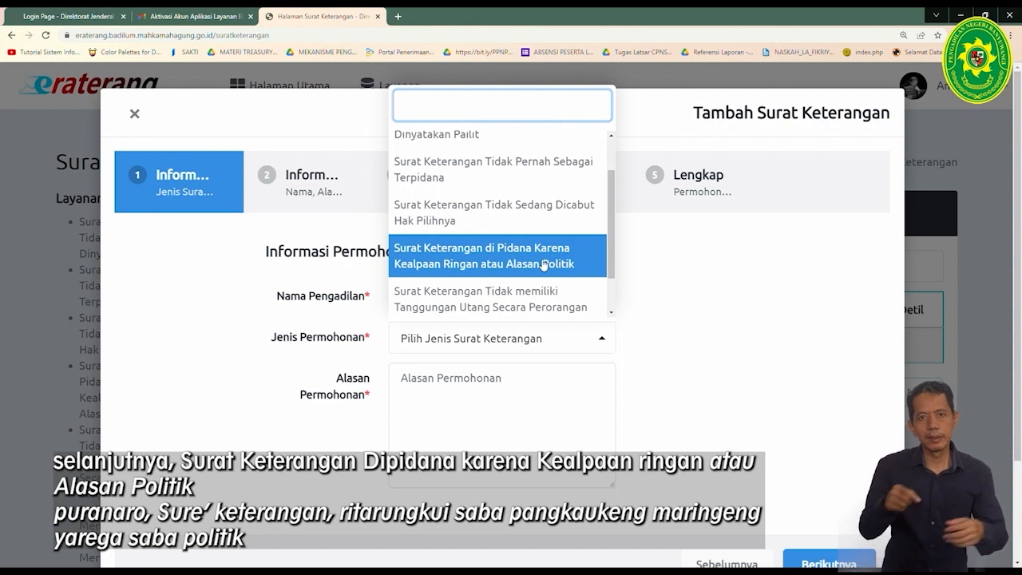
scroll(544, 264, down, 1)
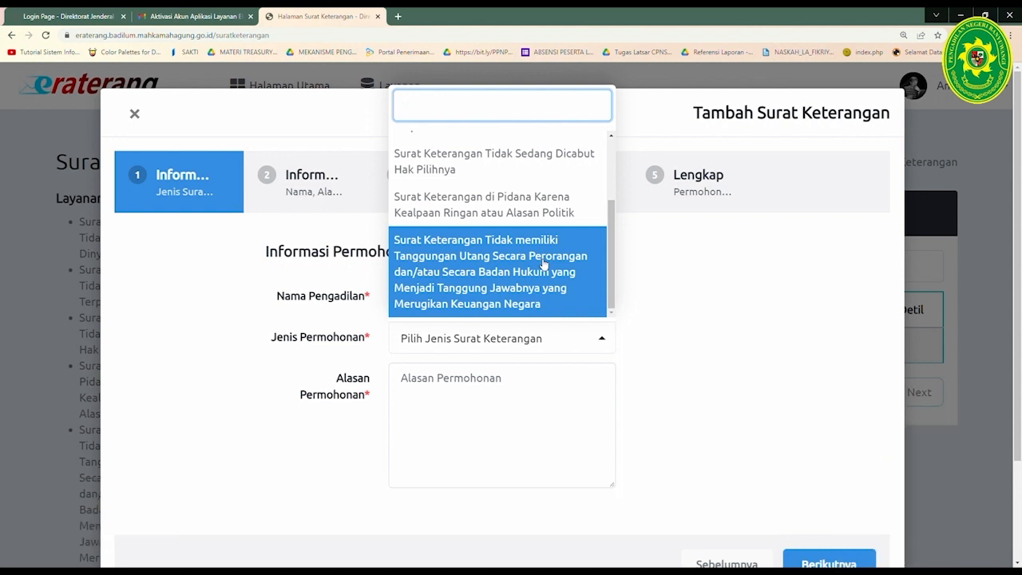
drag(612, 214, 620, 150)
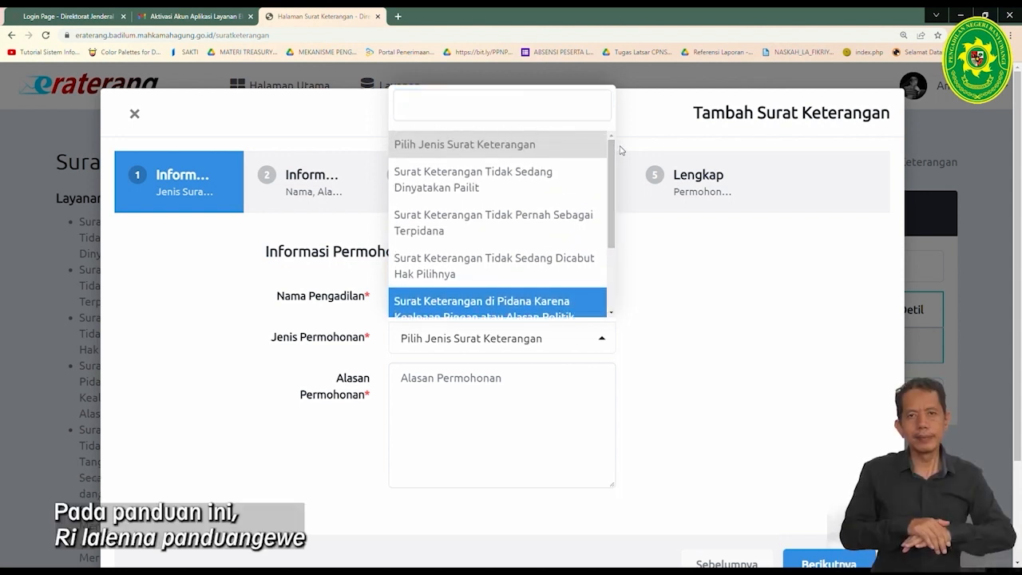
click(558, 222)
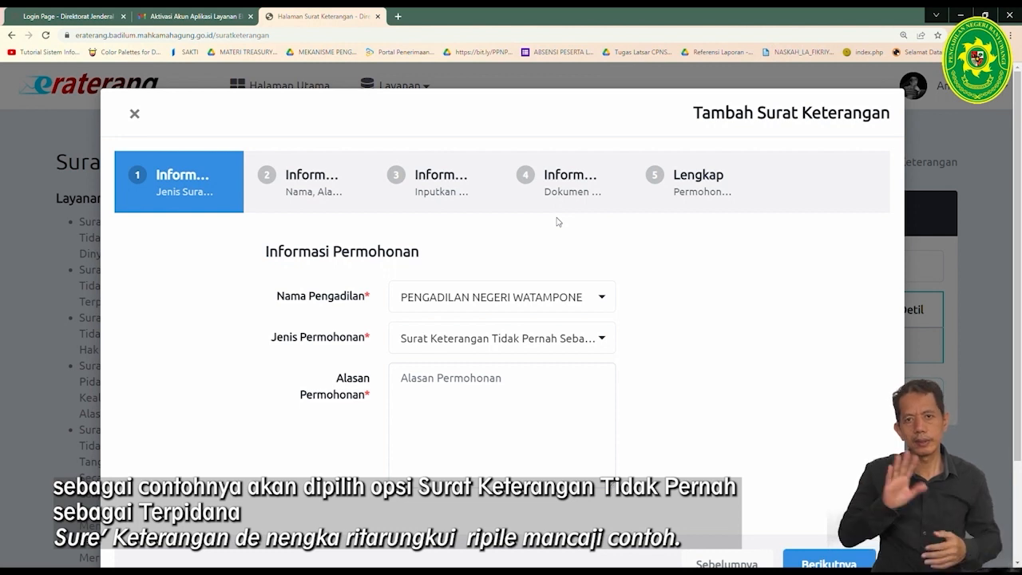
- Enter 'Persyaratan berkas pensiun' as the Alasan Permohonan
click(439, 383)
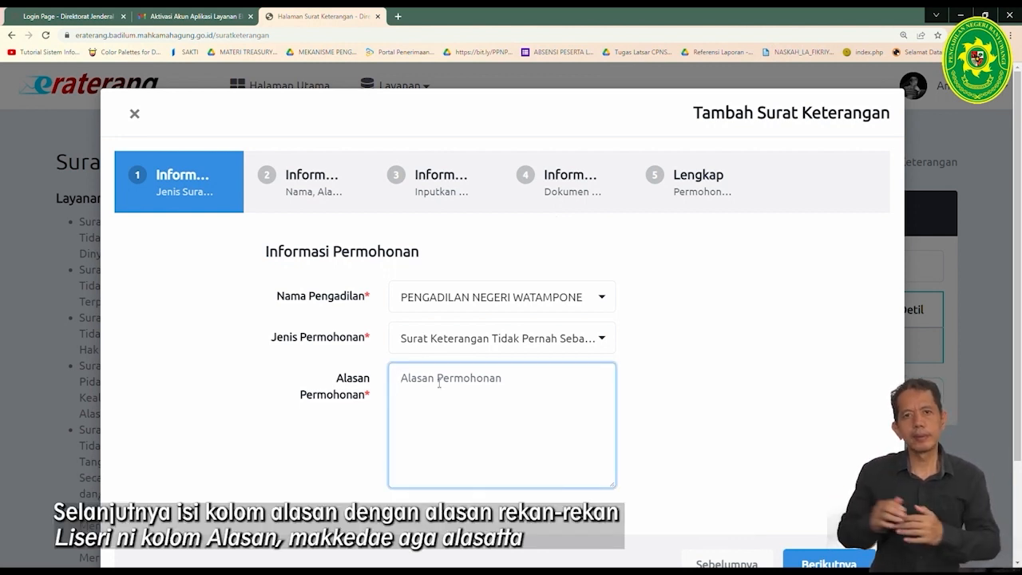
text(P)
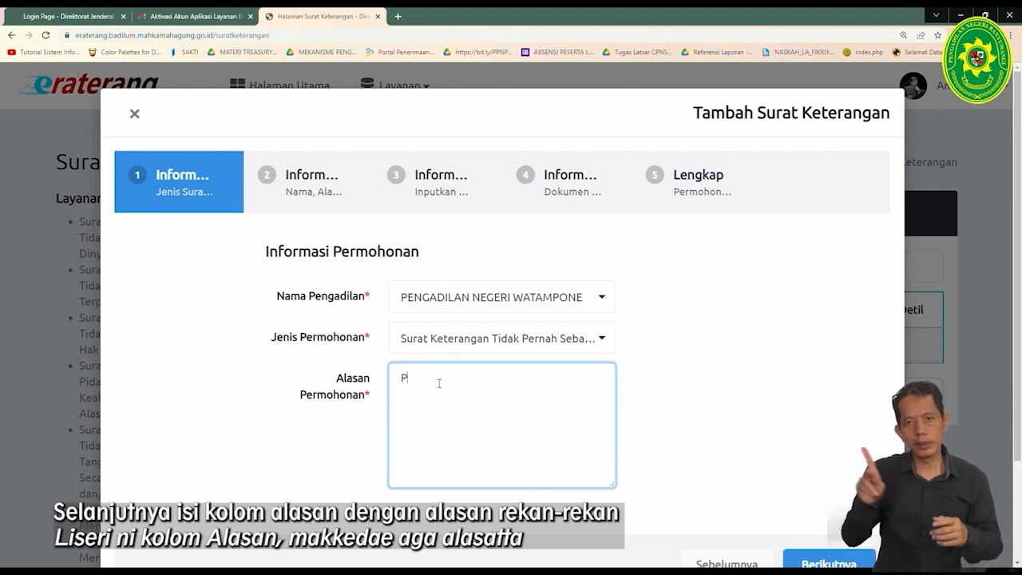
text(ersyarata)
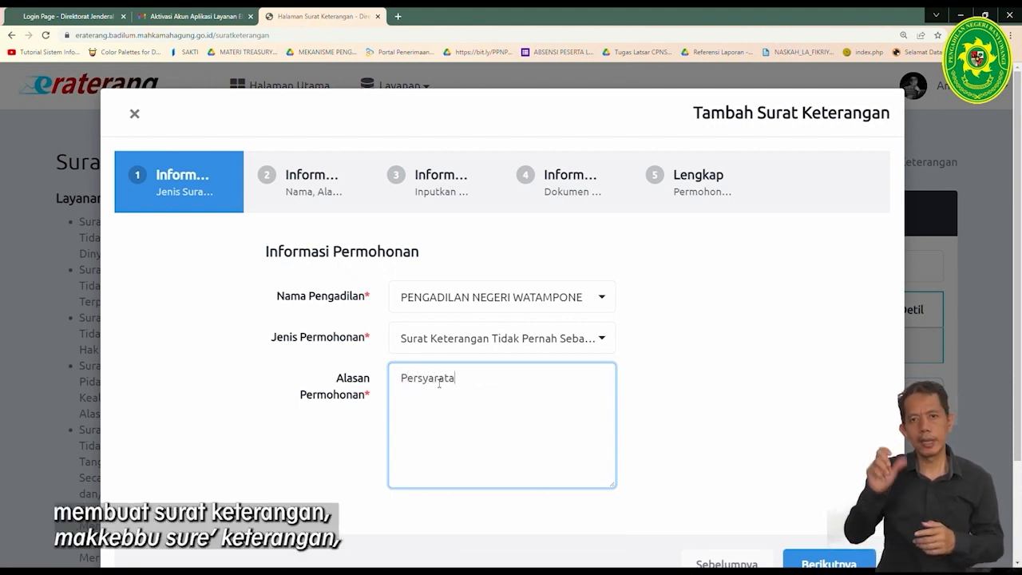
text(n berkas)
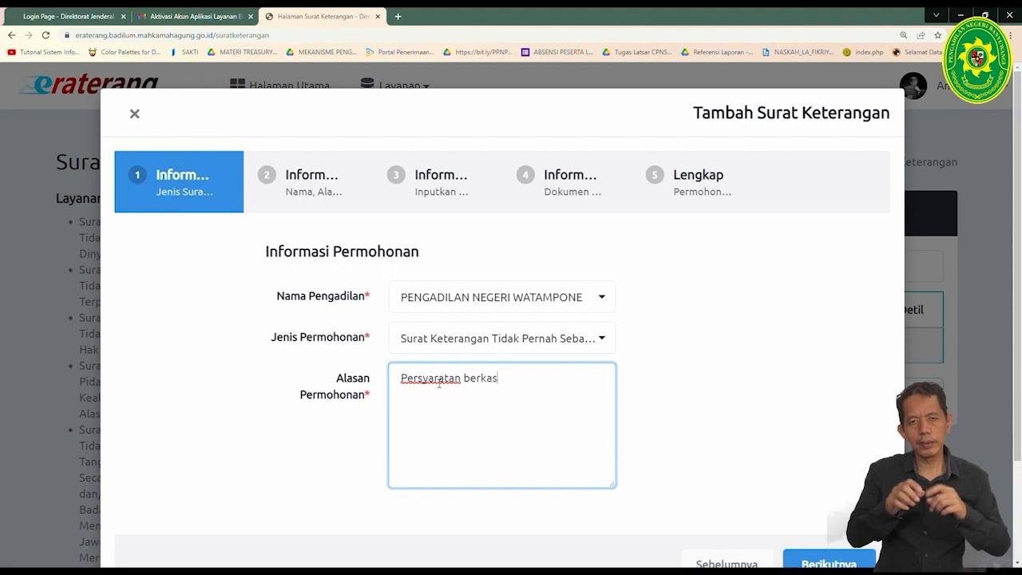
text( pensiun)
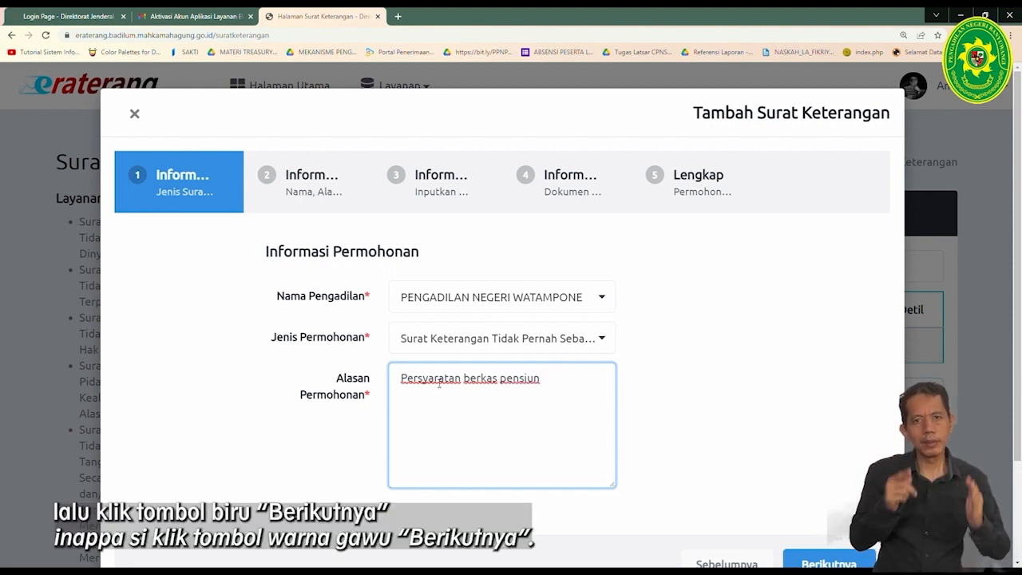
scroll(479, 385, down, 1)
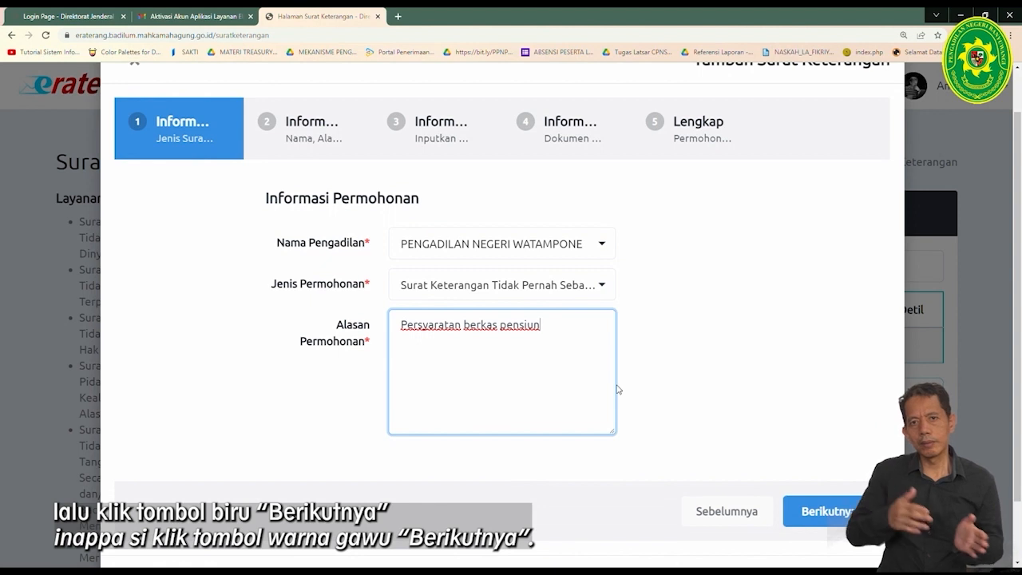
- Move to the personal details step and enter the applicant's full name and birthplace
click(819, 512)
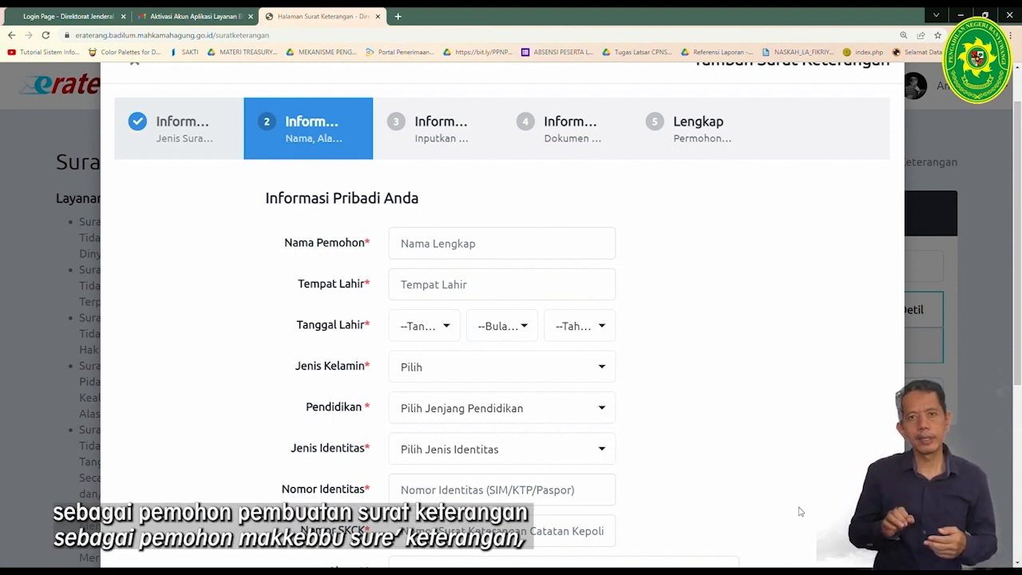
click(449, 258)
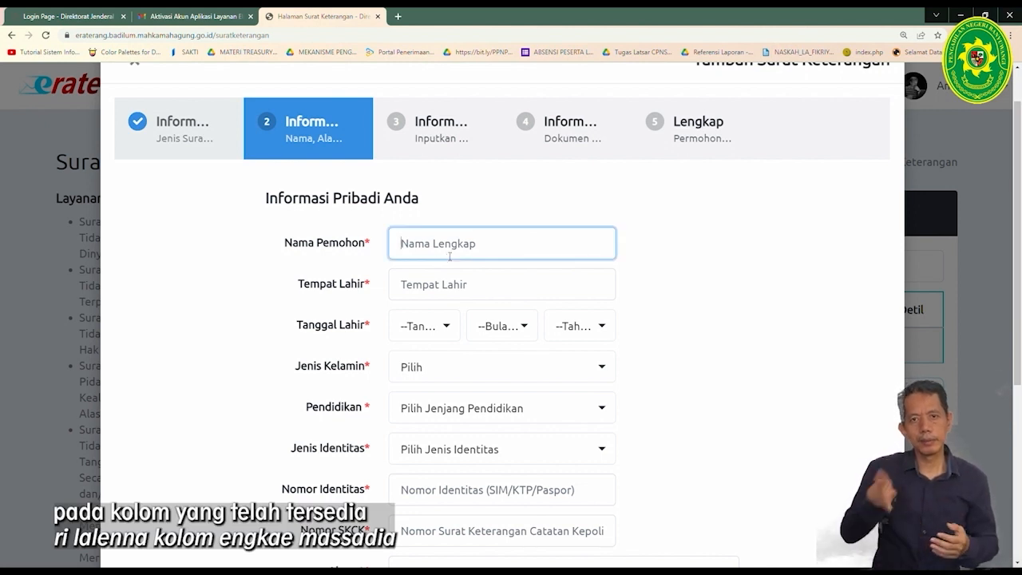
text(Drs)
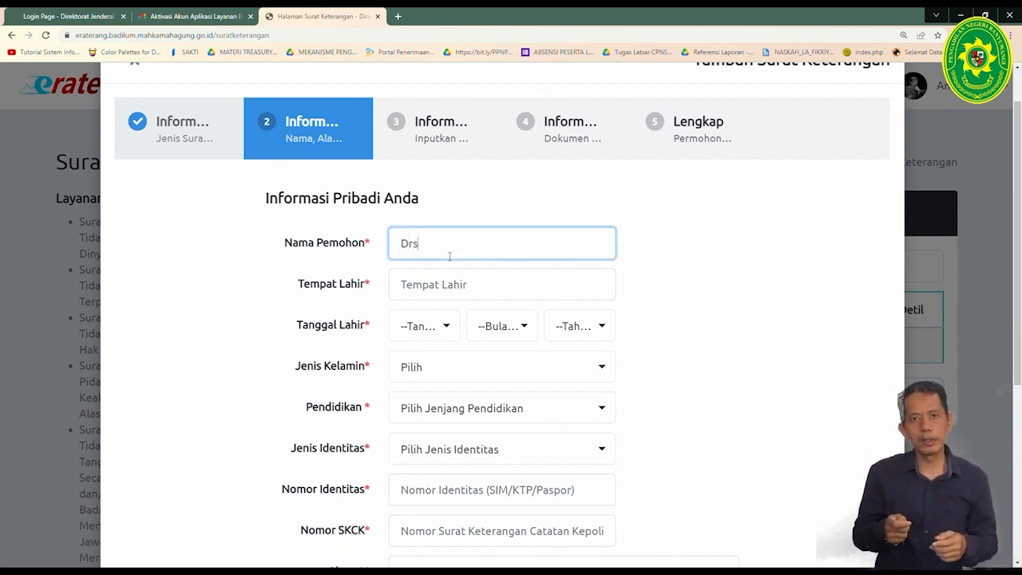
text( Ridwan)
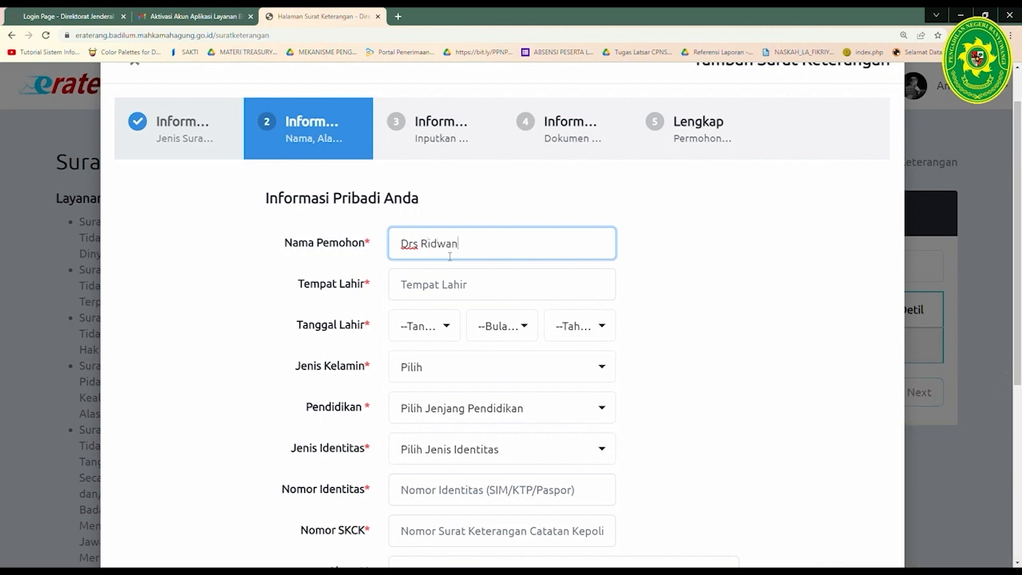
click(442, 285)
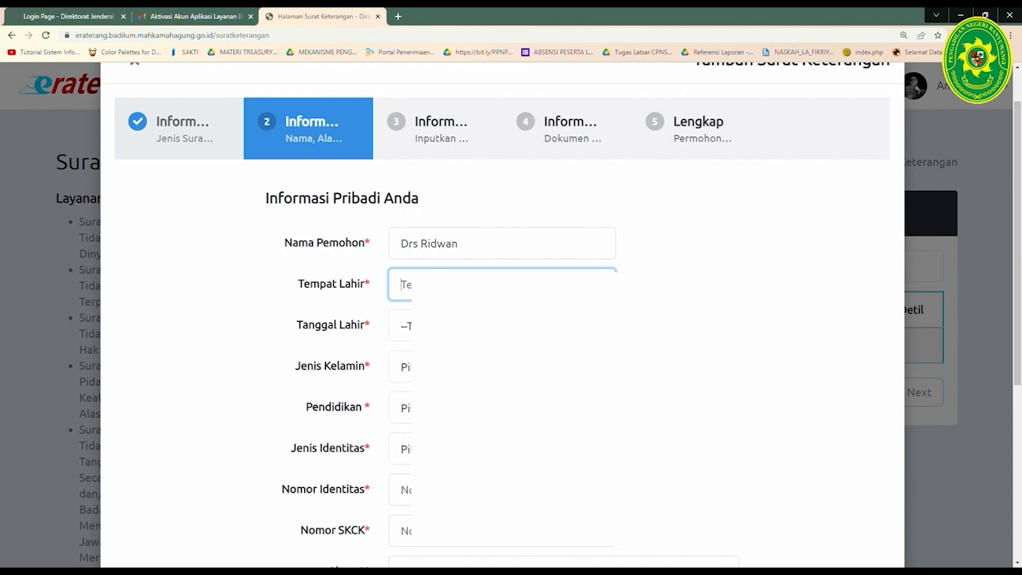
text(Su)
- Set the applicant's birth date (day 8, month and year) and gender Pria
click(424, 326)
scroll(445, 153, down, 1)
click(424, 187)
scroll(424, 187, up, 1)
click(504, 379)
click(581, 380)
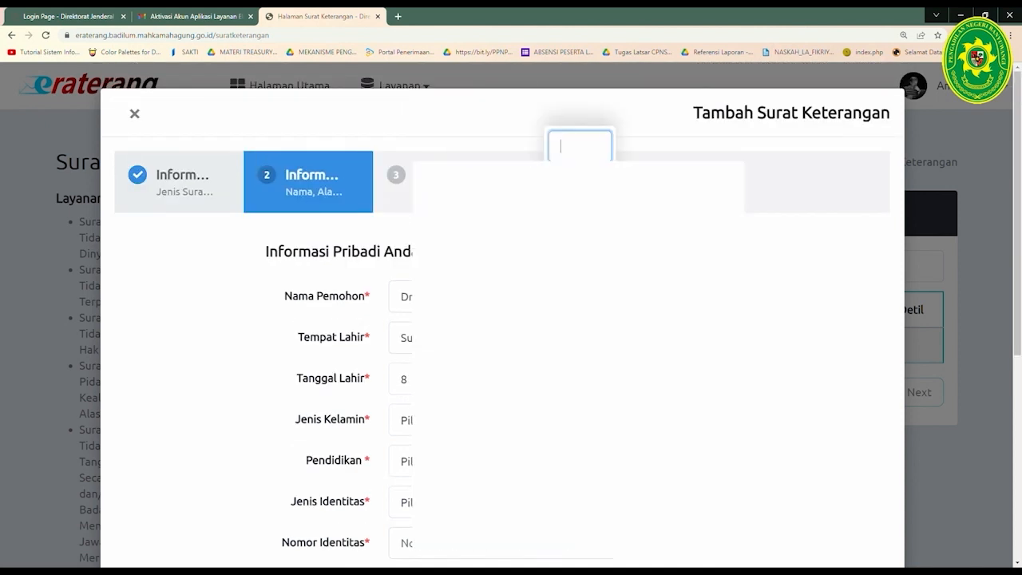
click(580, 264)
scroll(580, 320, down, 3)
click(501, 260)
click(501, 203)
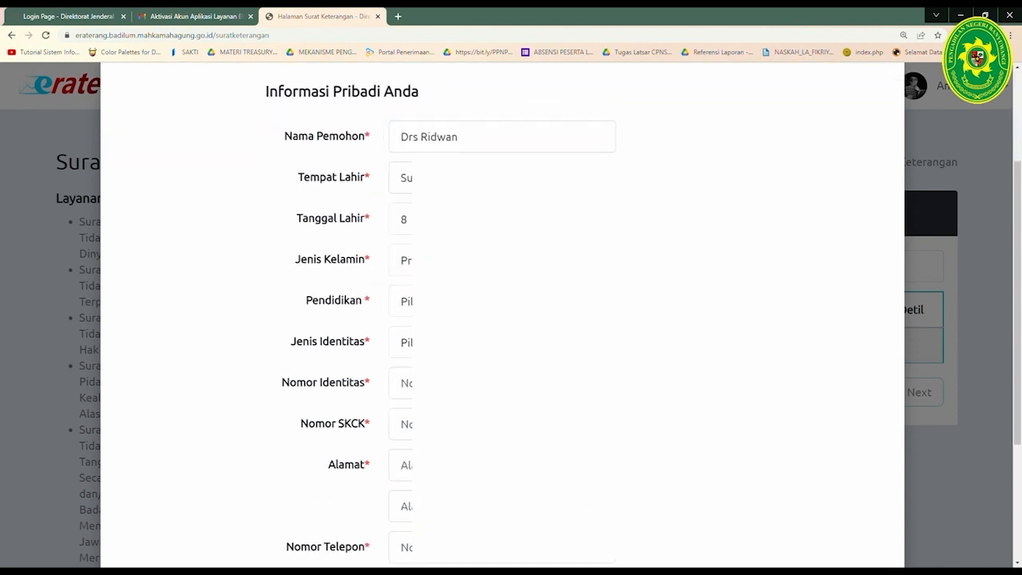
- Choose the applicant's education level and identity document type
click(502, 301)
click(501, 383)
click(501, 301)
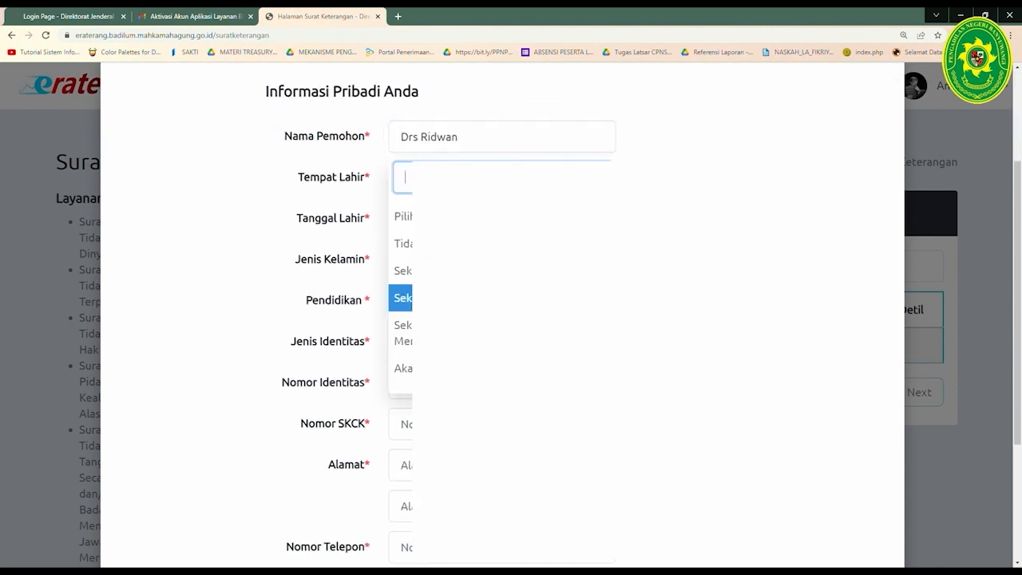
scroll(501, 312, down, 1)
click(501, 319)
click(501, 342)
click(501, 286)
- Enter the applicant's identity number, SKCK number and address
click(502, 384)
text(73)
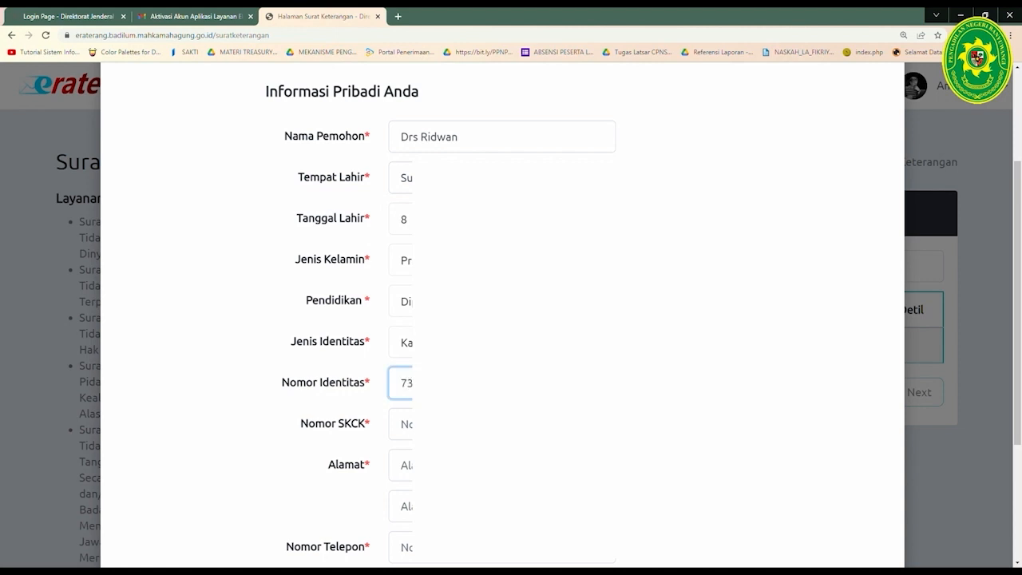
click(501, 424)
text(SK)
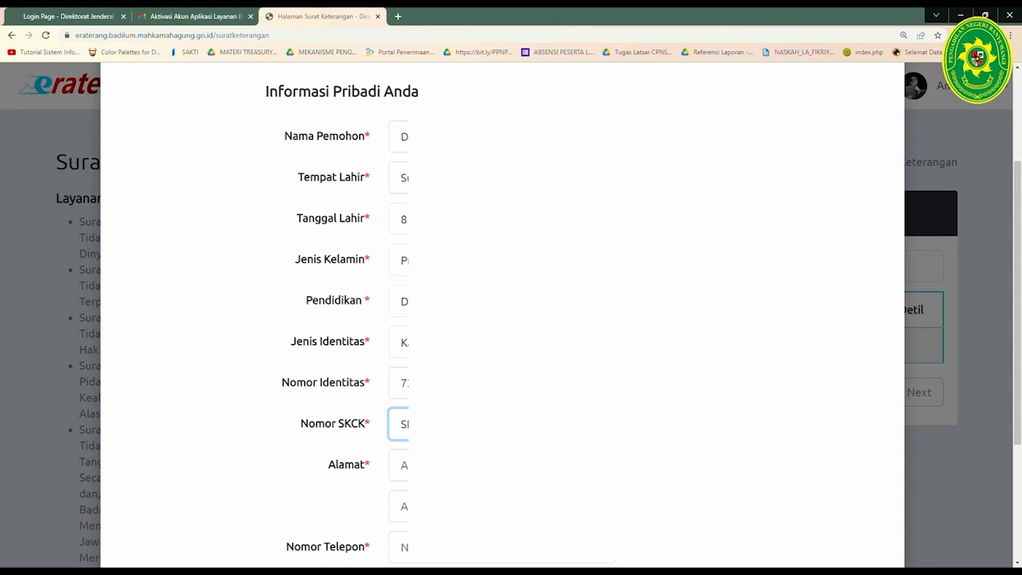
text(INTELKAM)
key(Tab)
text(D)
- Move to the phone number field and continue to the employment information step
scroll(503, 493, down, 1)
click(502, 493)
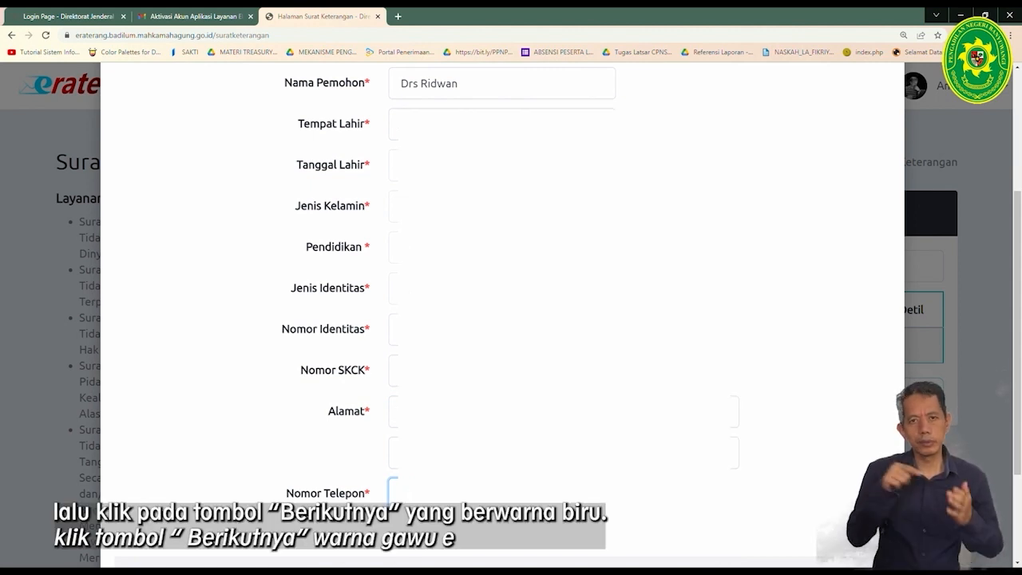
scroll(795, 494, down, 2)
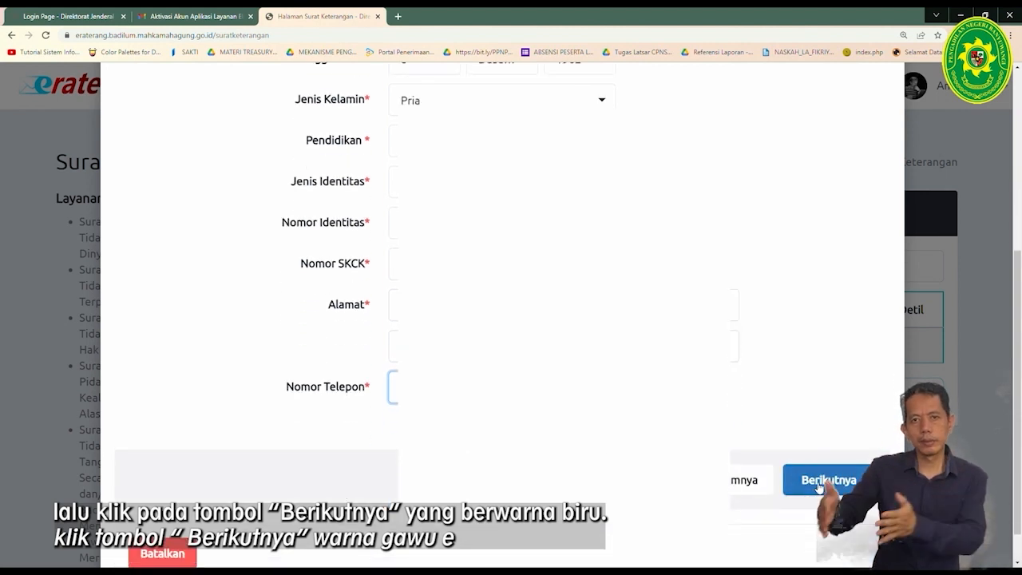
click(815, 480)
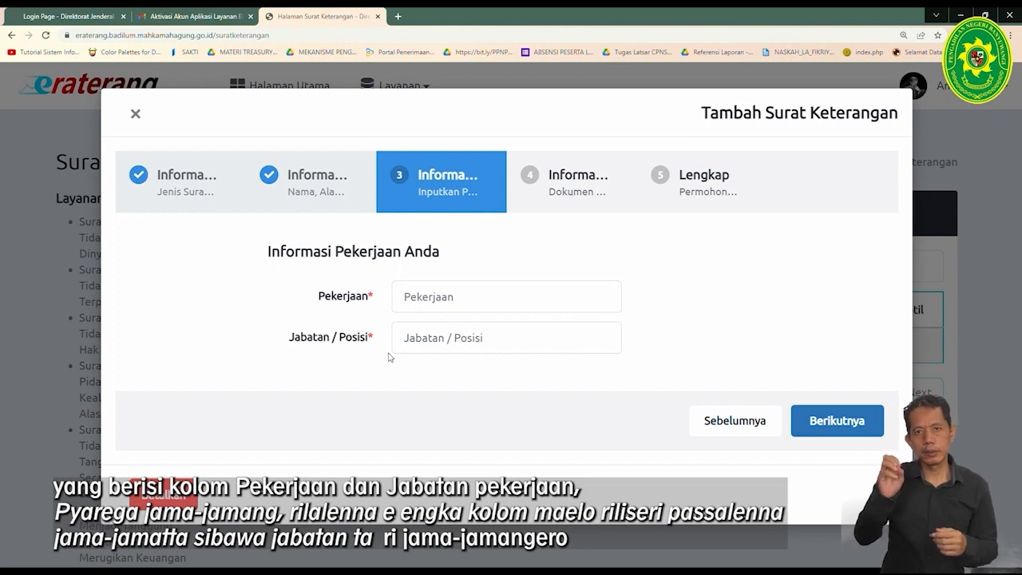
- Enter PNS in Pekerjaan and Guru in Jabatan / Posisi
click(440, 309)
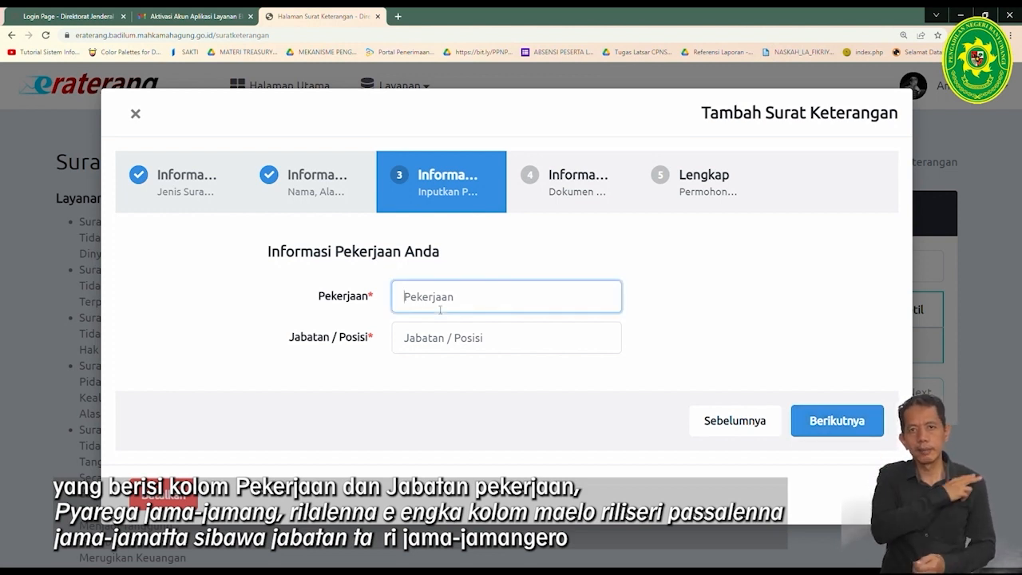
text(PNS)
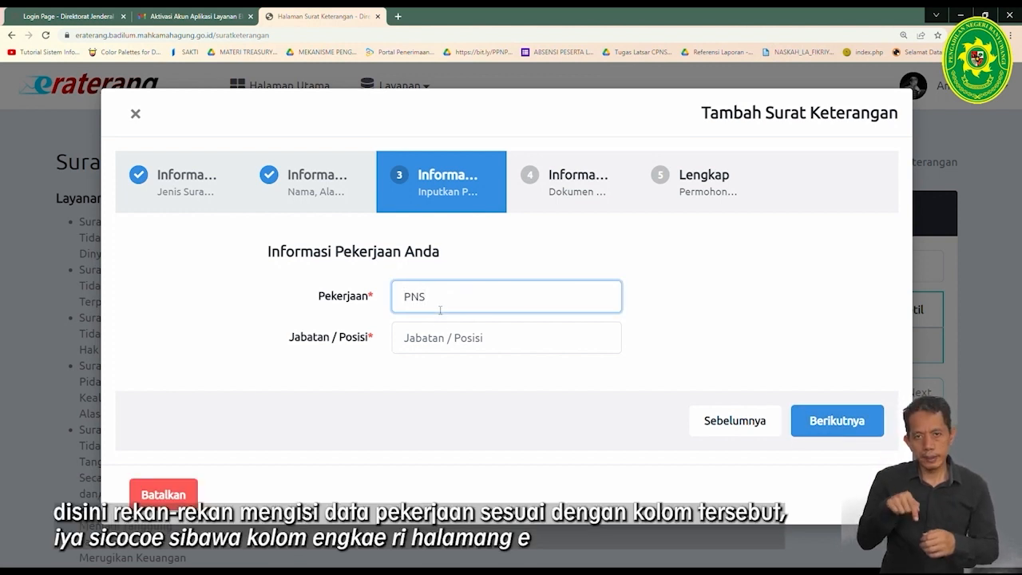
click(446, 344)
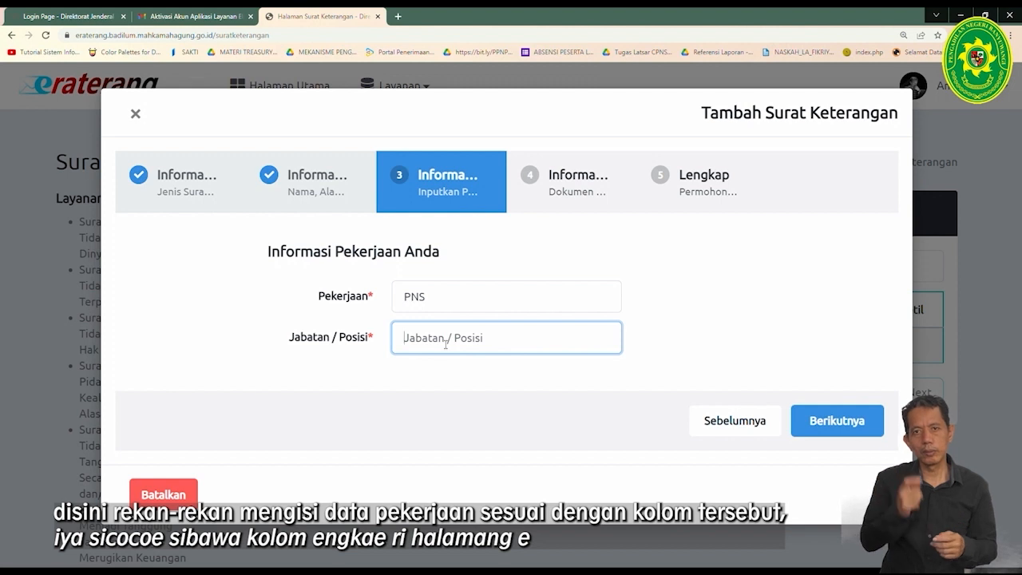
text(Guru)
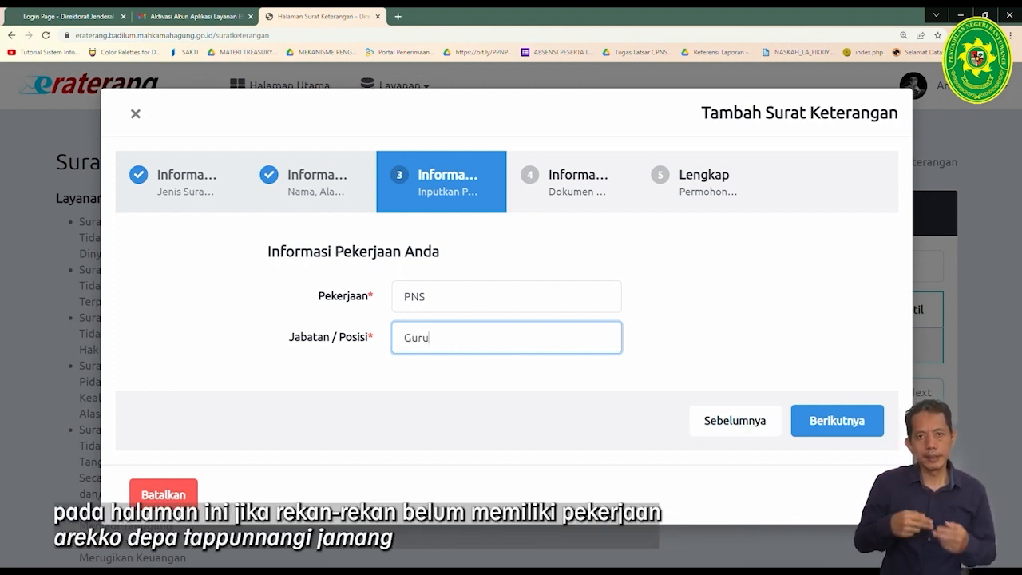
- Attach KTP.pdf, SKCK.pdf and the red-background passport photo as supporting documents
click(821, 419)
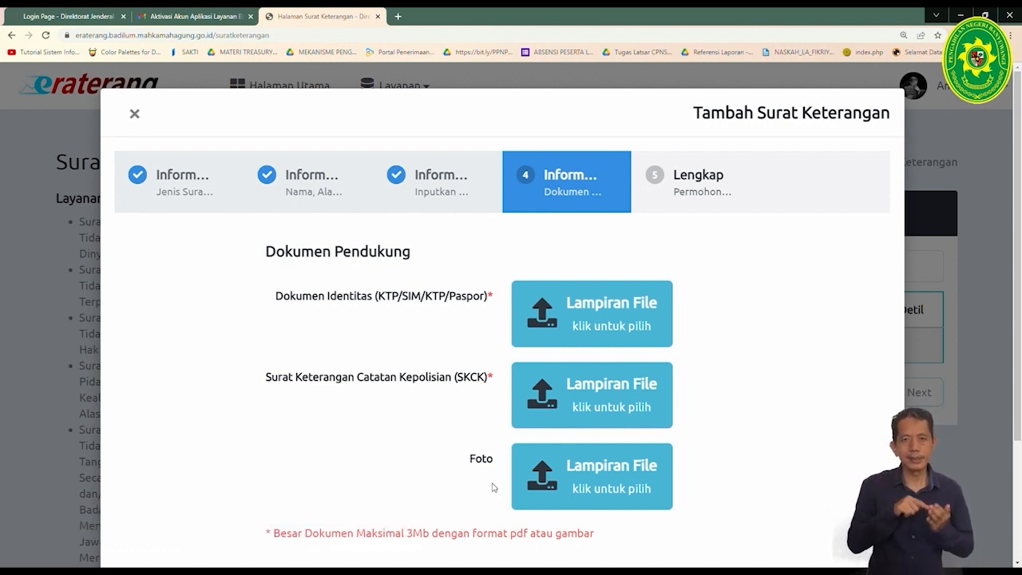
click(619, 336)
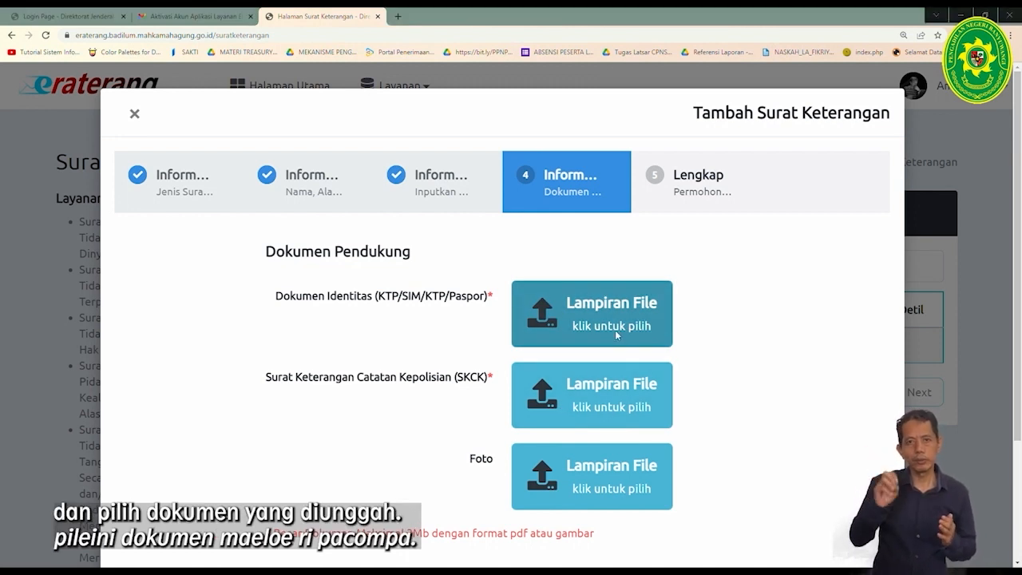
click(421, 281)
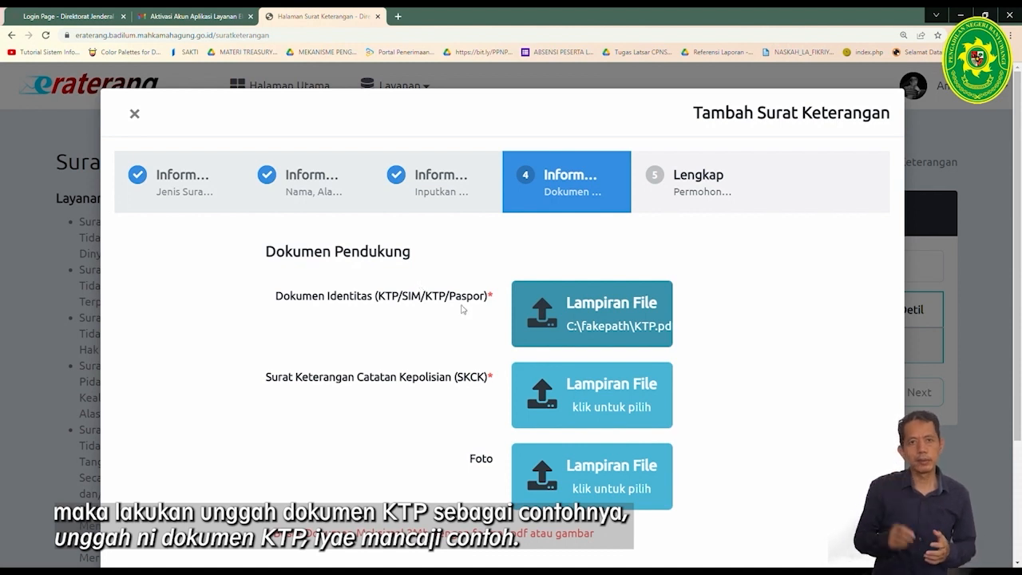
click(559, 397)
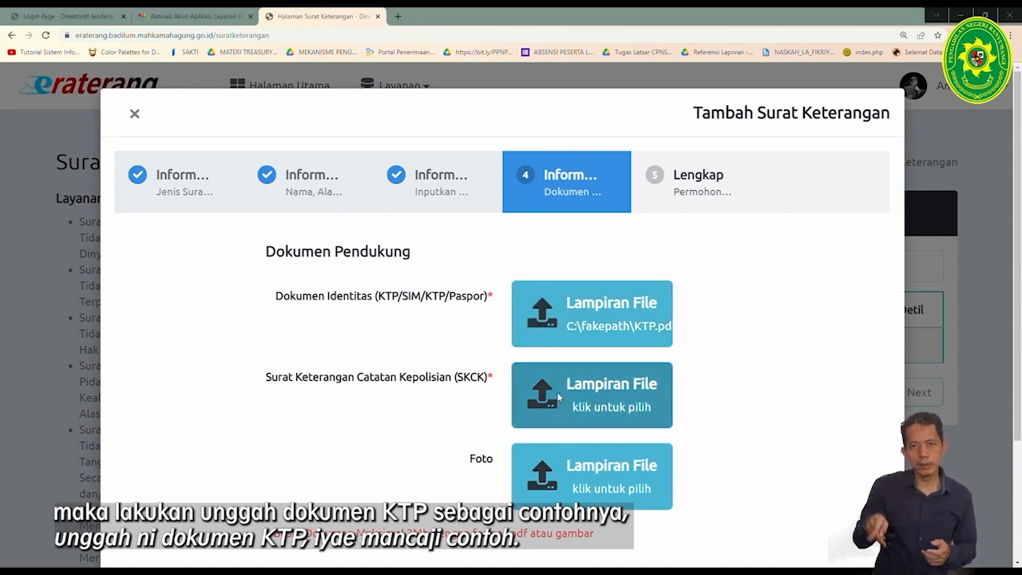
click(550, 457)
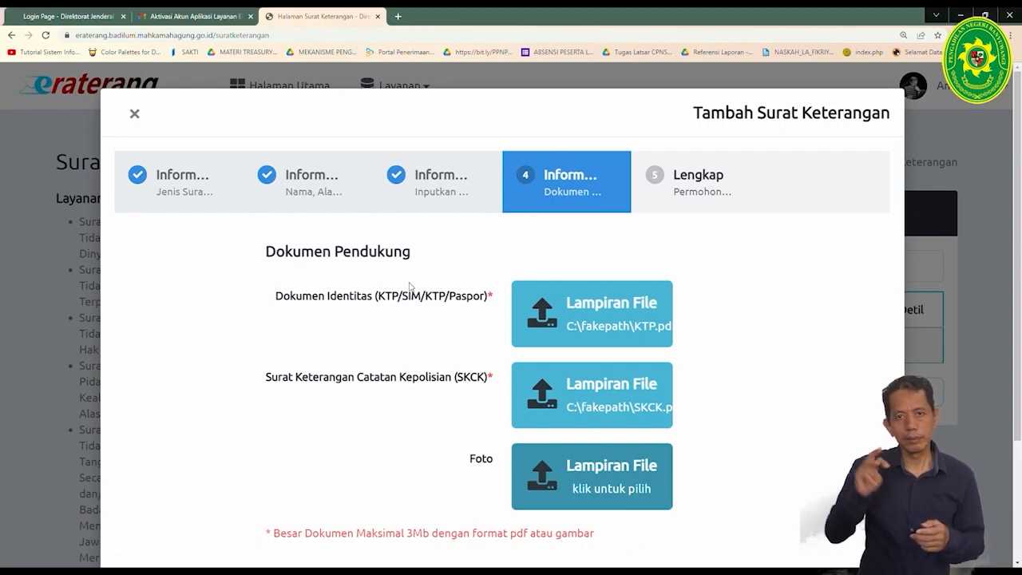
scroll(410, 286, down, 2)
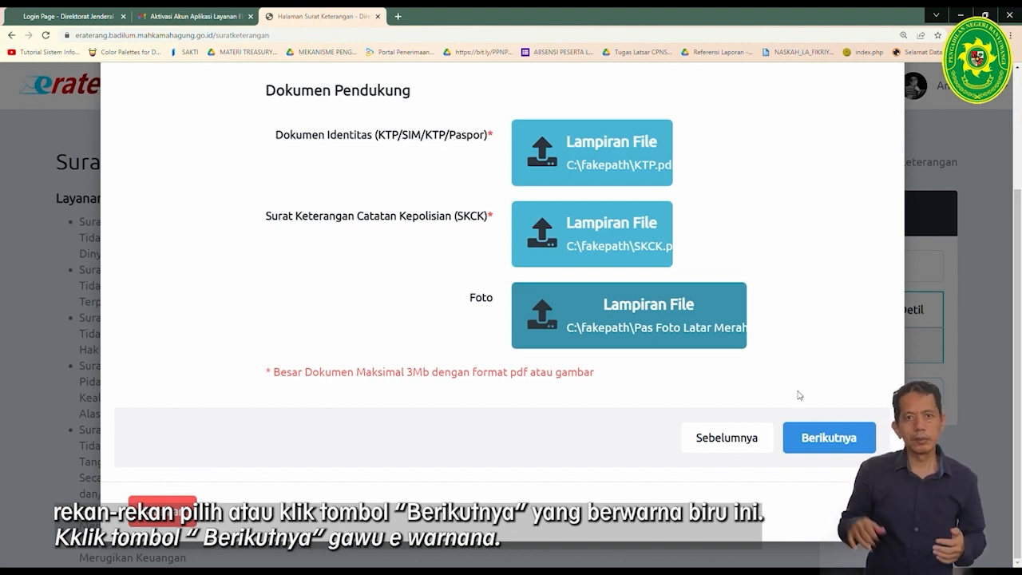
- Submit and confirm saving the request so 'Tersimpan! Berhasil menambah Permohonan Surat Keterangan' appears
click(806, 435)
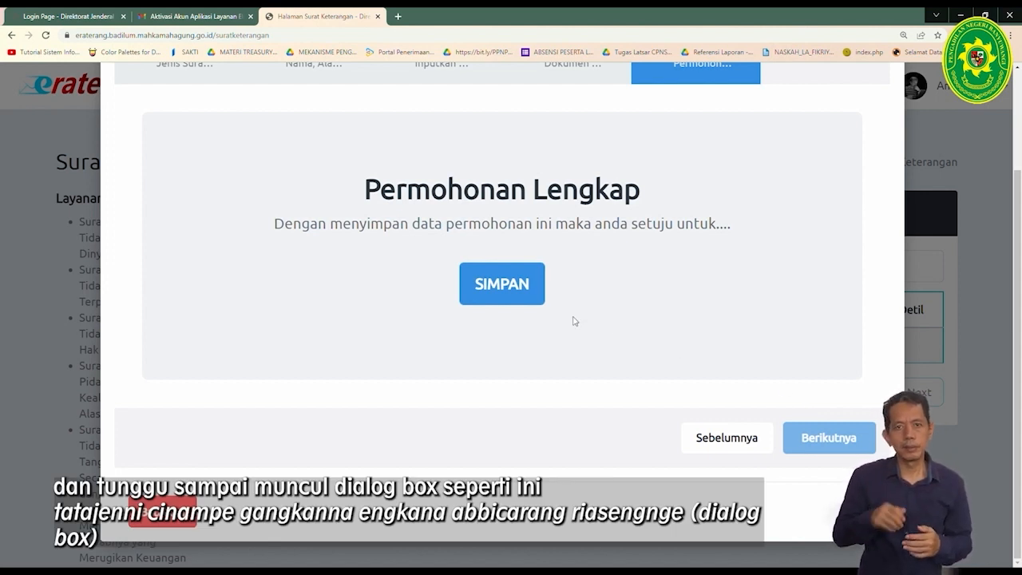
click(510, 295)
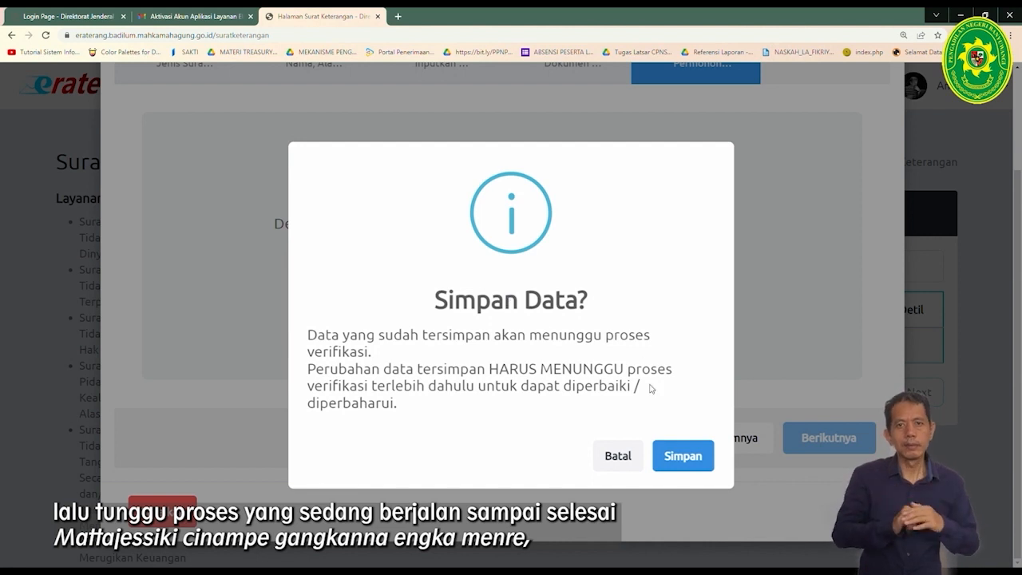
click(669, 457)
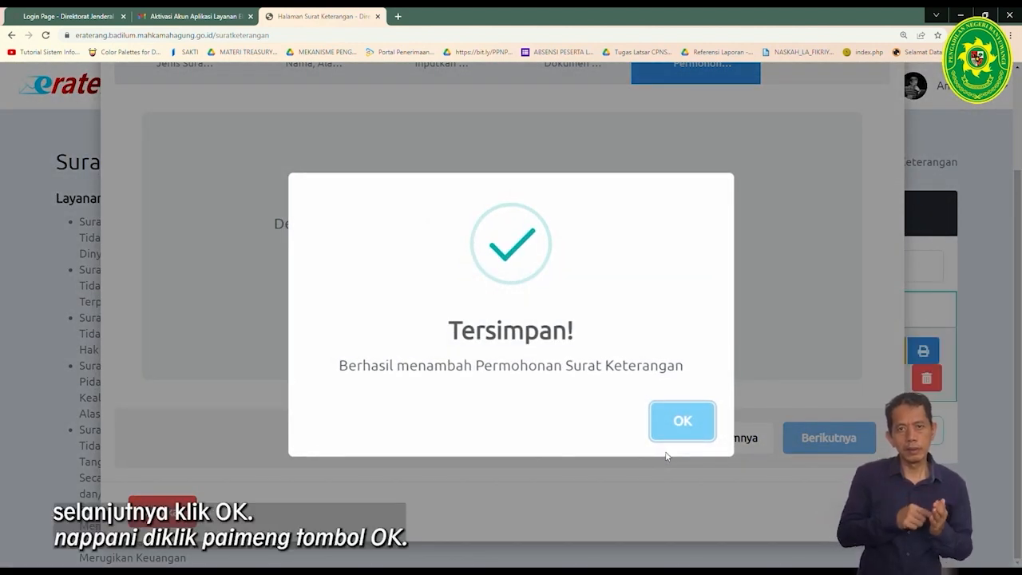
- Dismiss the confirmation and download the new Pendaftaran request's letter as an RTF
click(692, 433)
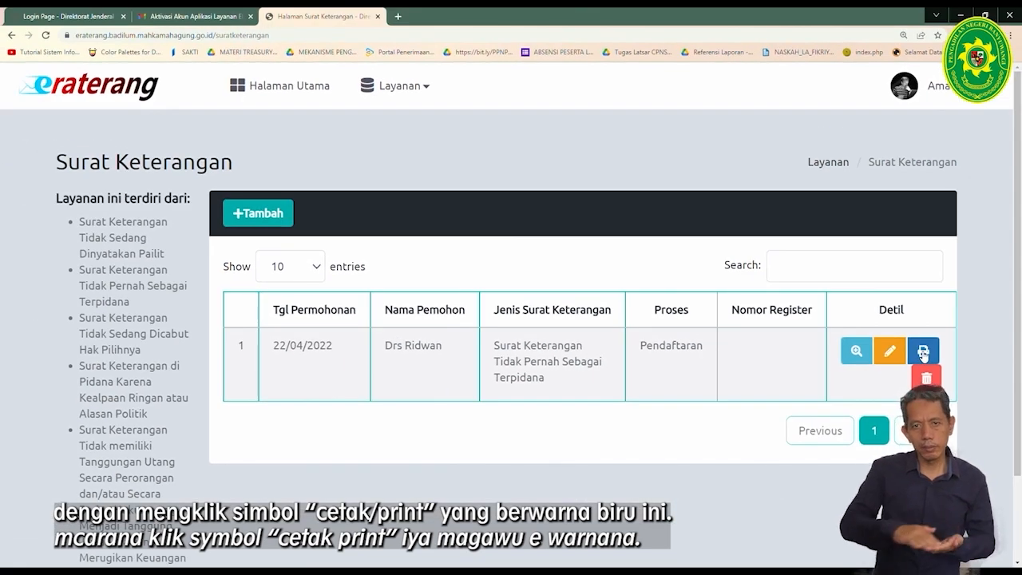
click(923, 352)
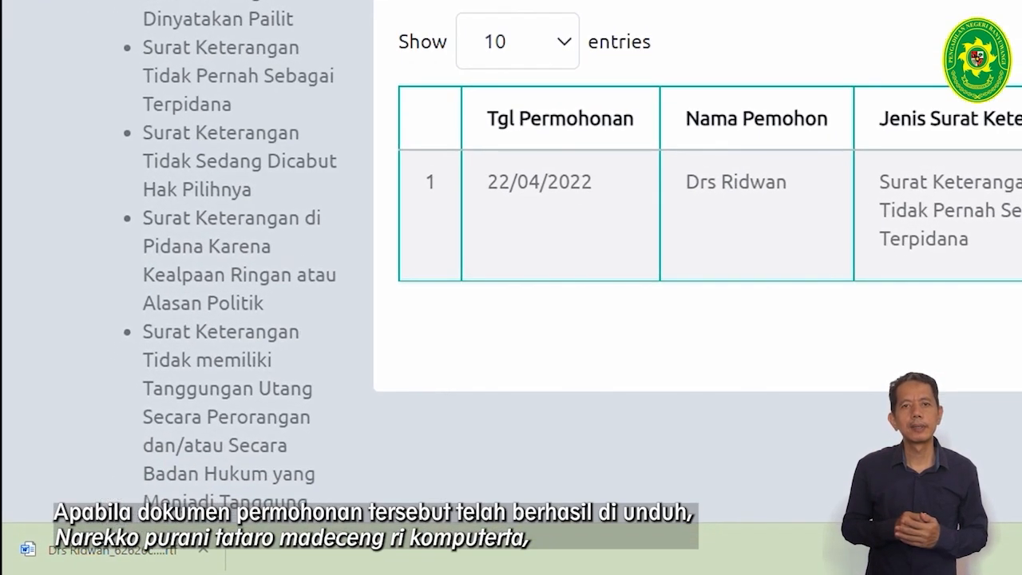
- Open the downloaded RTF printout, then view the saved request's identity, SKCK and court details
click(132, 555)
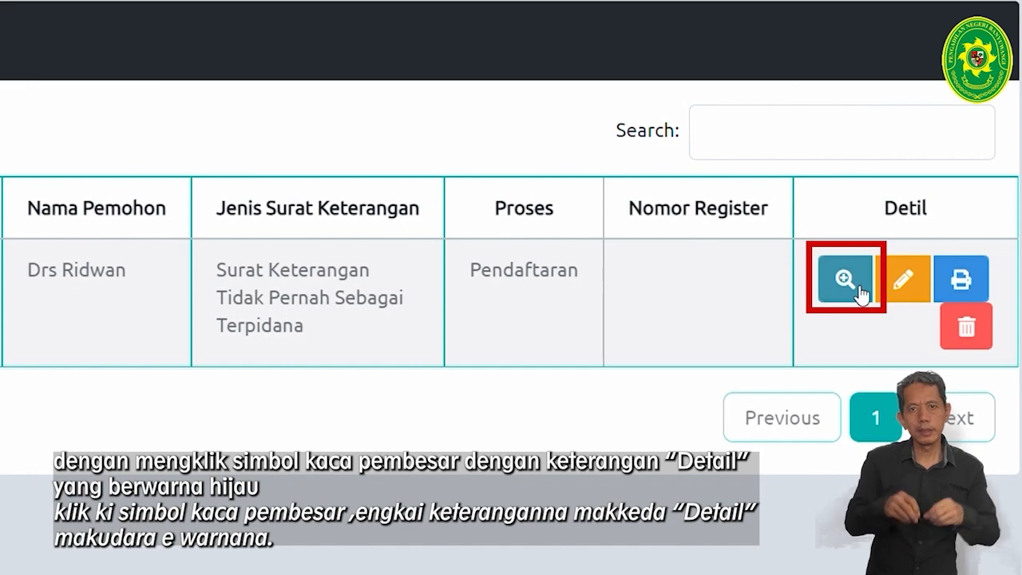
click(843, 281)
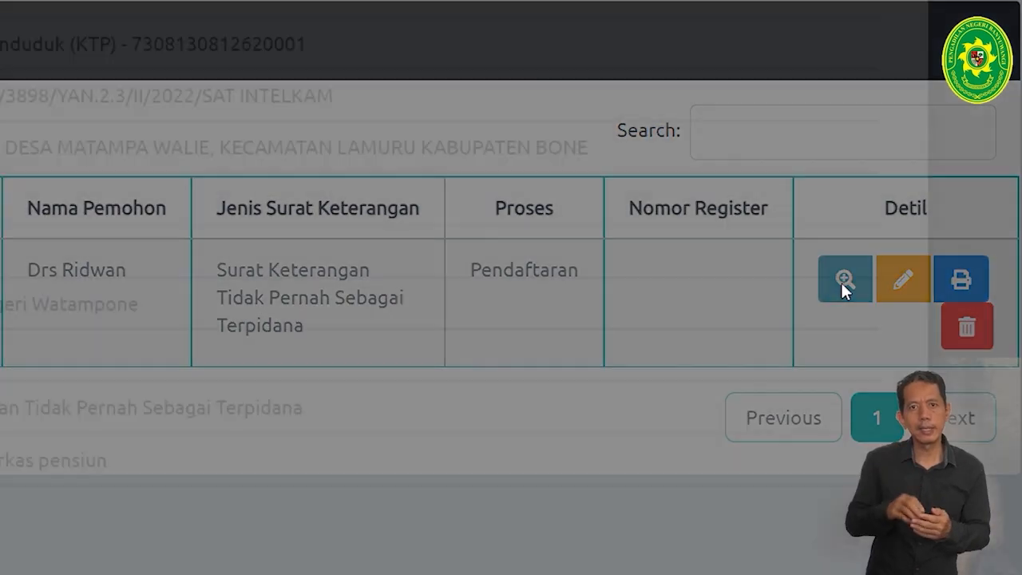